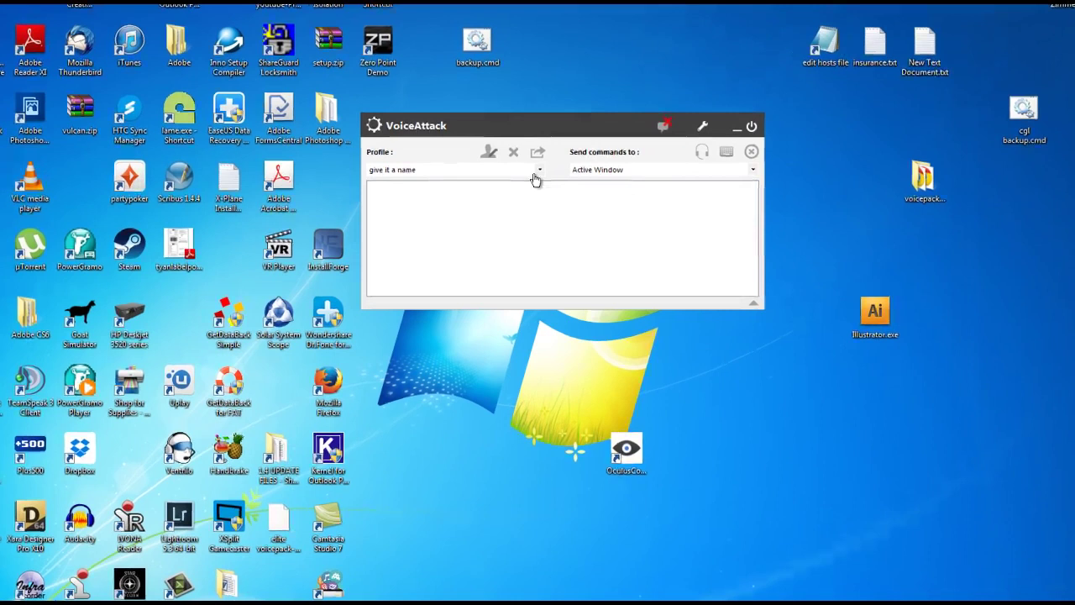
- Create a new profile named "random responses"
left_click(535, 177)
left_click(437, 426)
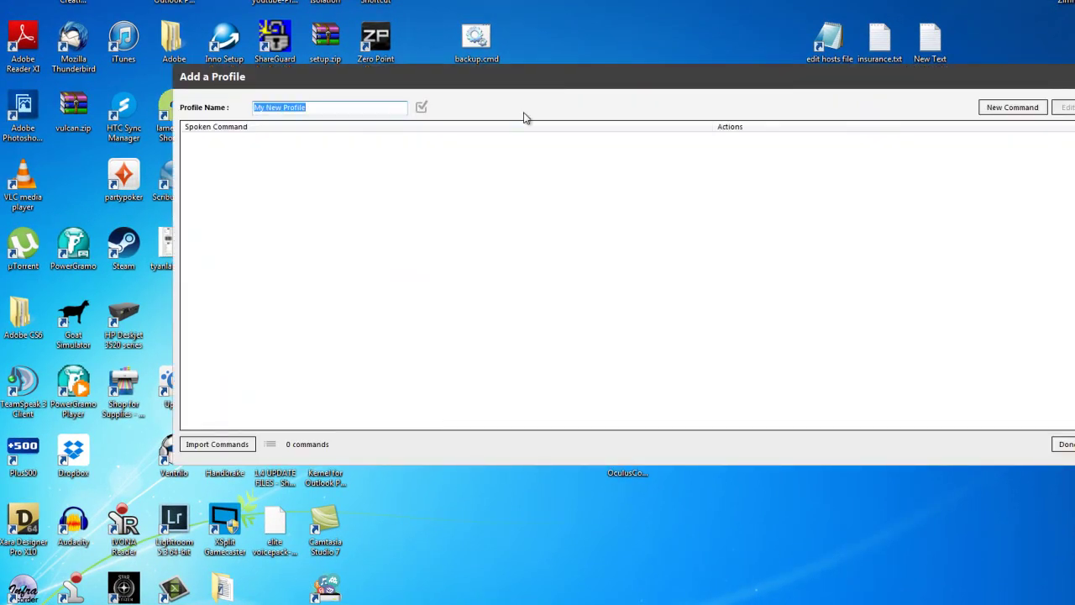
type("random responses")
left_click_drag(665, 84, 670, 70)
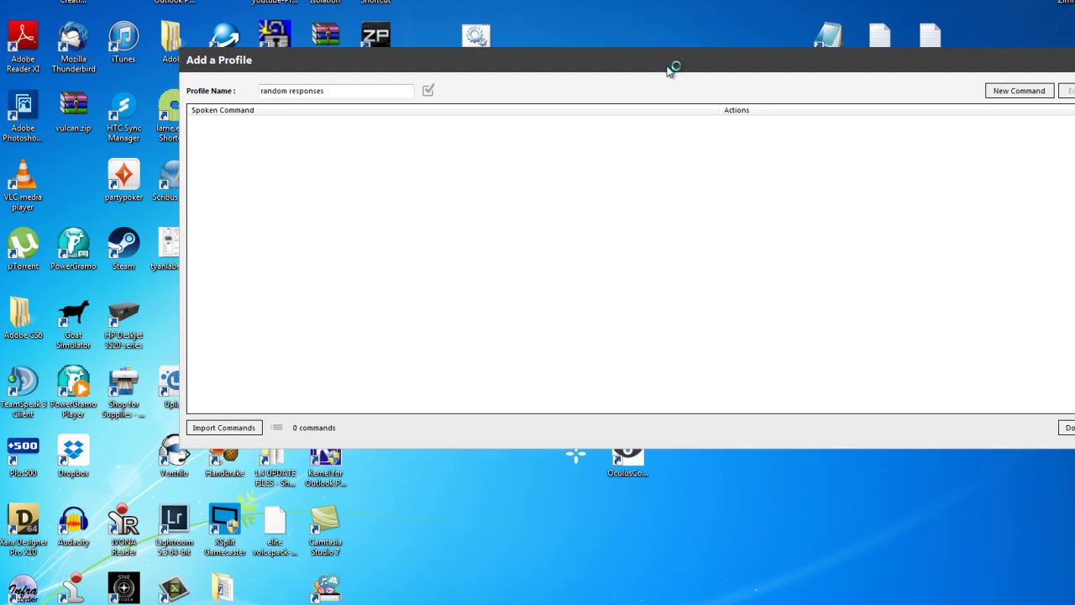
- Start a new command in the profile with the spoken phrase "Fifty percent"
left_click(1028, 94)
left_click(604, 113)
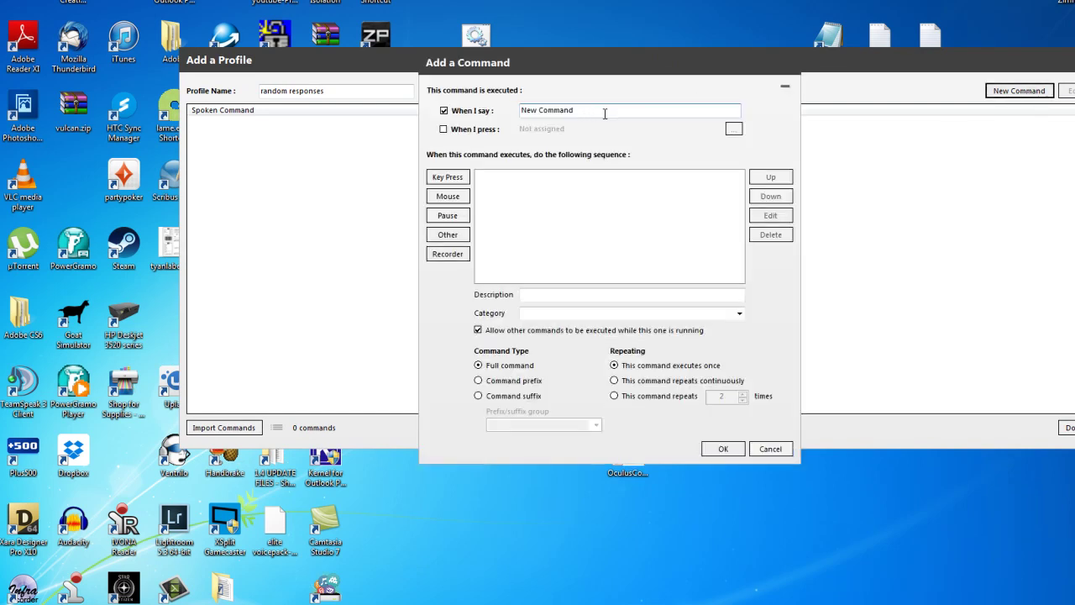
double_click(589, 111)
type("Fifty [percent")
key("BackSpace")
key("BackSpace")
key("BackSpace")
key("BackSpace")
key("BackSpace")
key("BackSpace")
key("BackSpace")
type("percen")
- Give the command the category ETD and the description "fifty percent order", and save it
left_click(537, 311)
type("ETD")
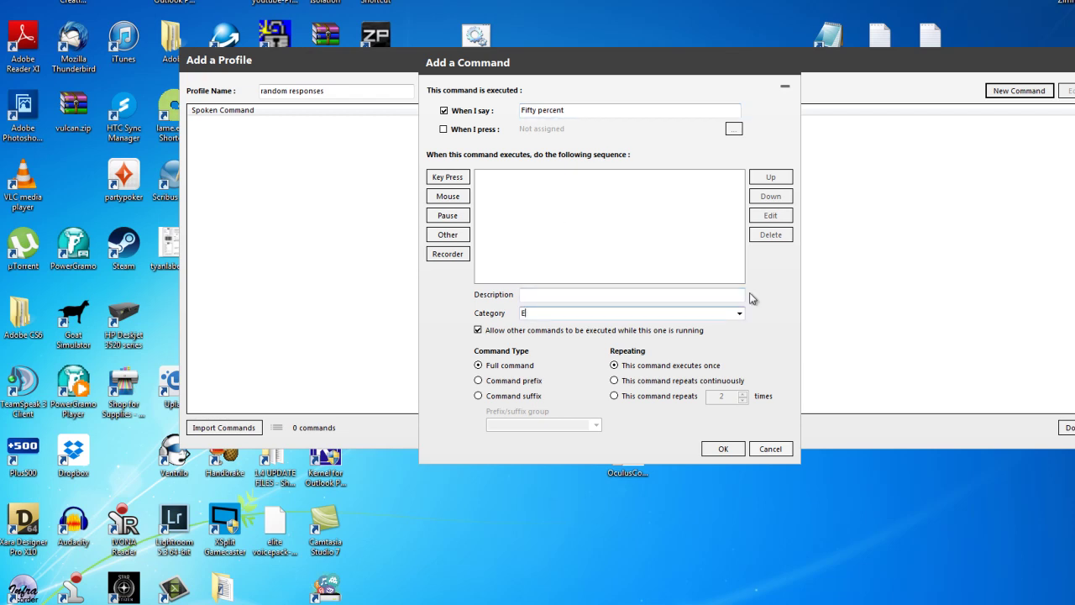
left_click(525, 294)
type("fifty")
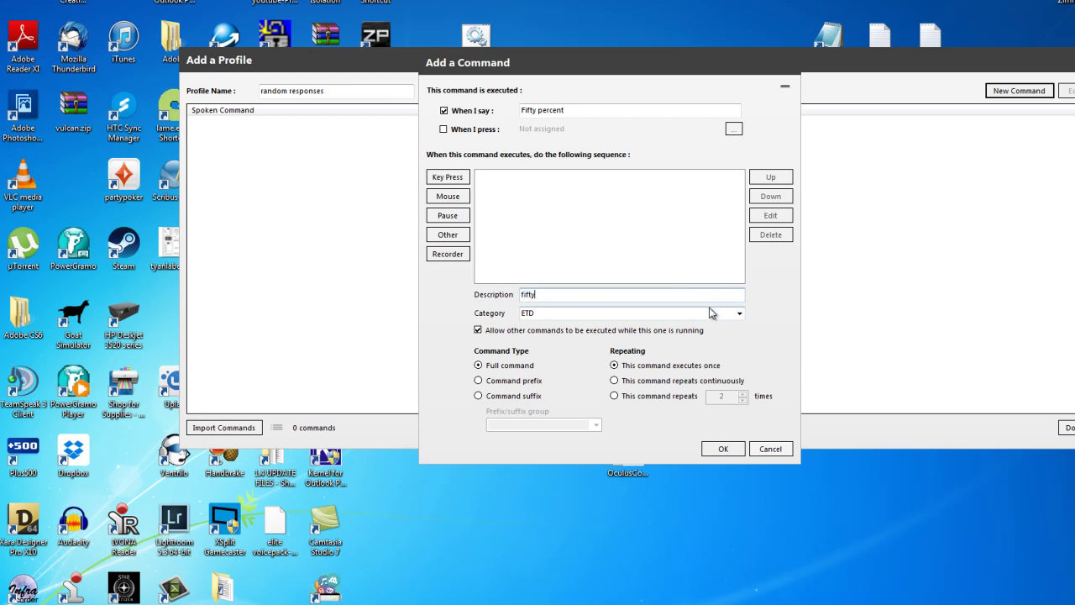
type(" percent order")
key("shift+Tab")
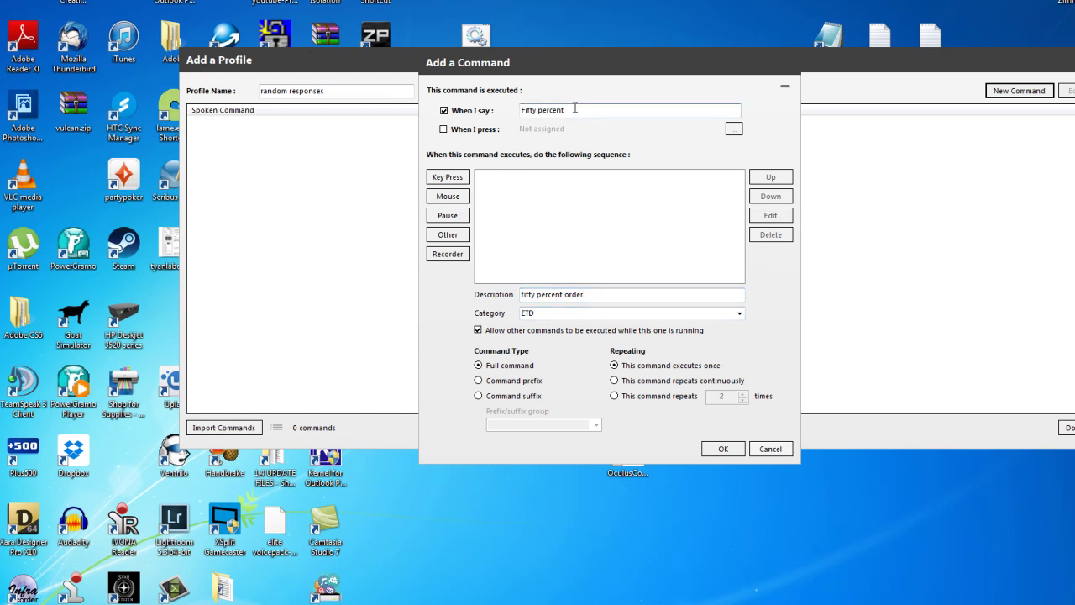
left_click(722, 449)
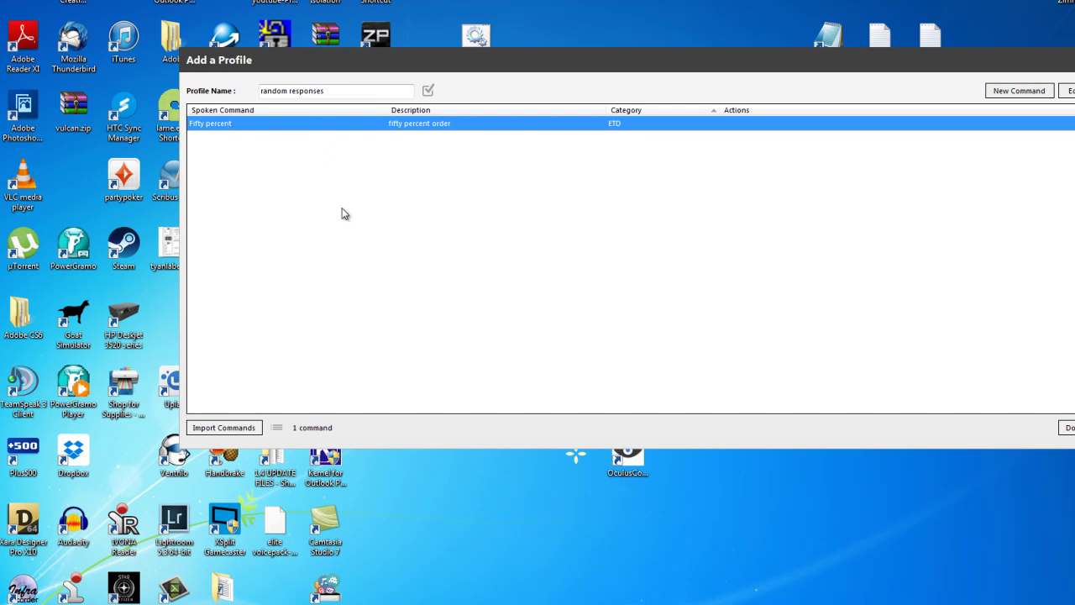
- Start a second command with the spoken phrase "((50%))"
left_click(1017, 91)
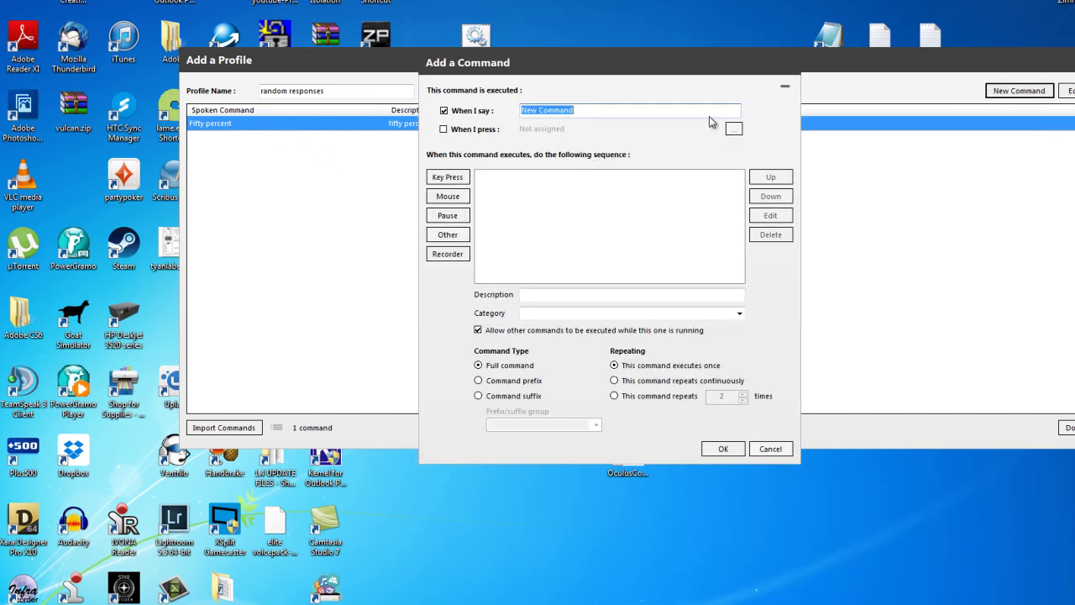
double_click(588, 110)
key("BackSpace")
type("((")
type("50%")
left_click(551, 233)
- Set the new command's category to "random sounds" and its description to "50 percent"
left_click(658, 294)
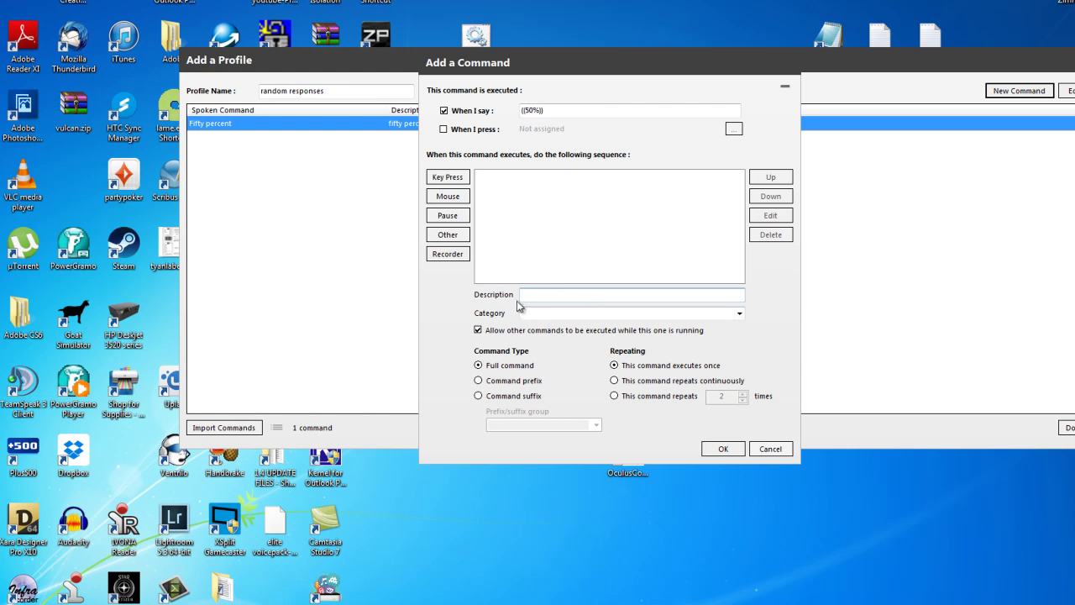
left_click(652, 310)
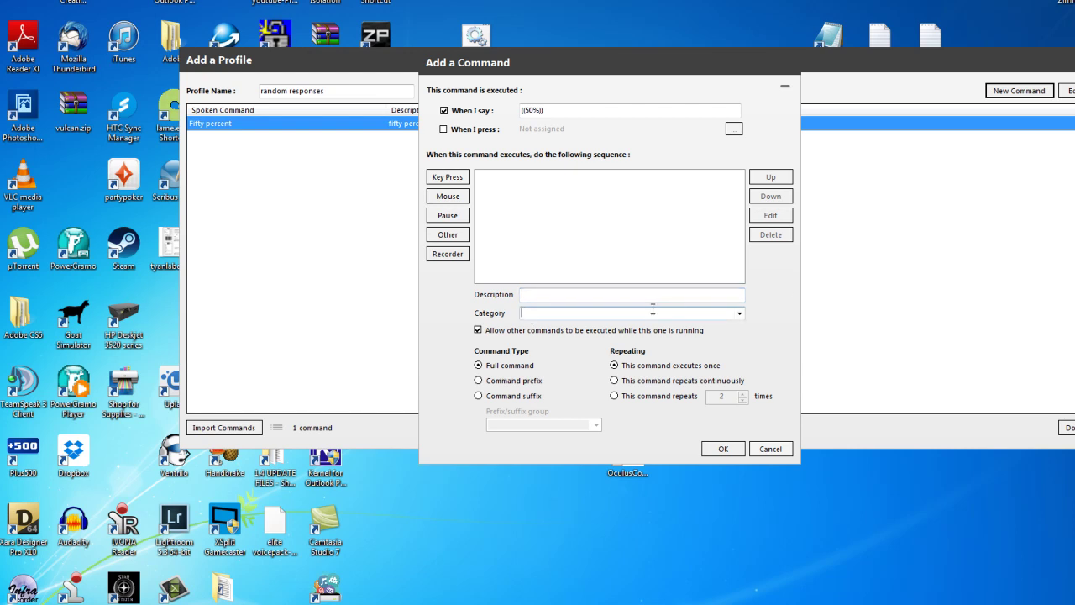
type("random sounds")
left_click(643, 293)
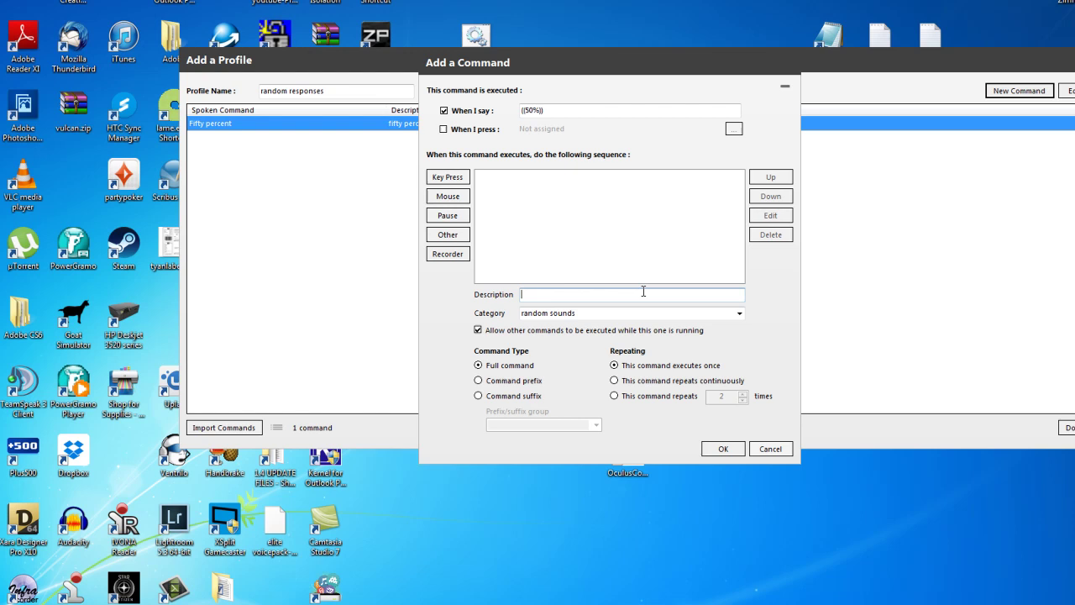
type("50 percent")
- Begin a Set a Condition Value action with the condition name "randomsoundvariable" and copy that name
left_click(463, 243)
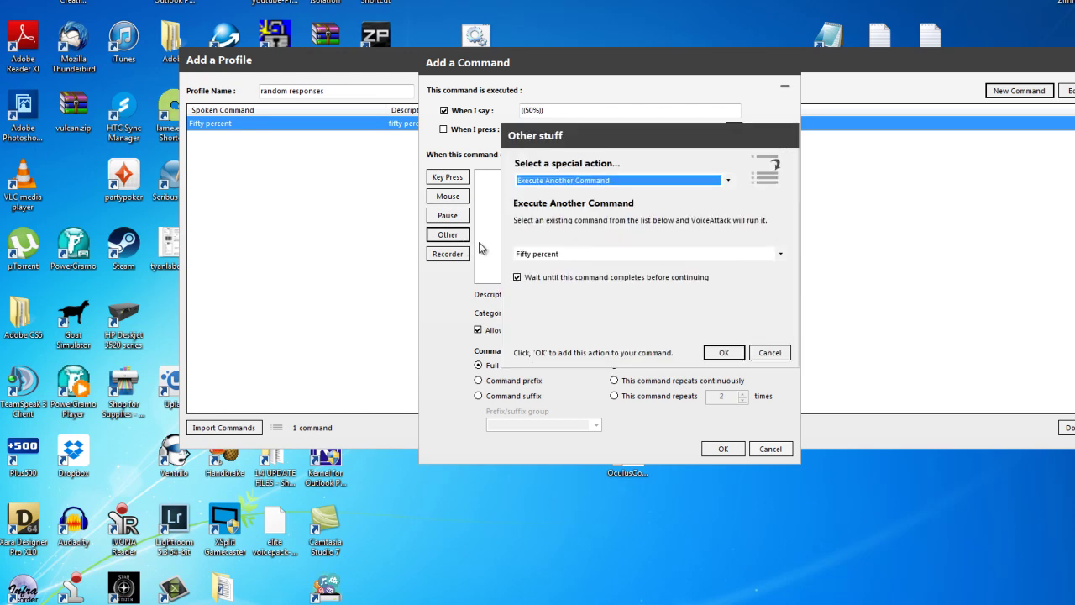
left_click(729, 184)
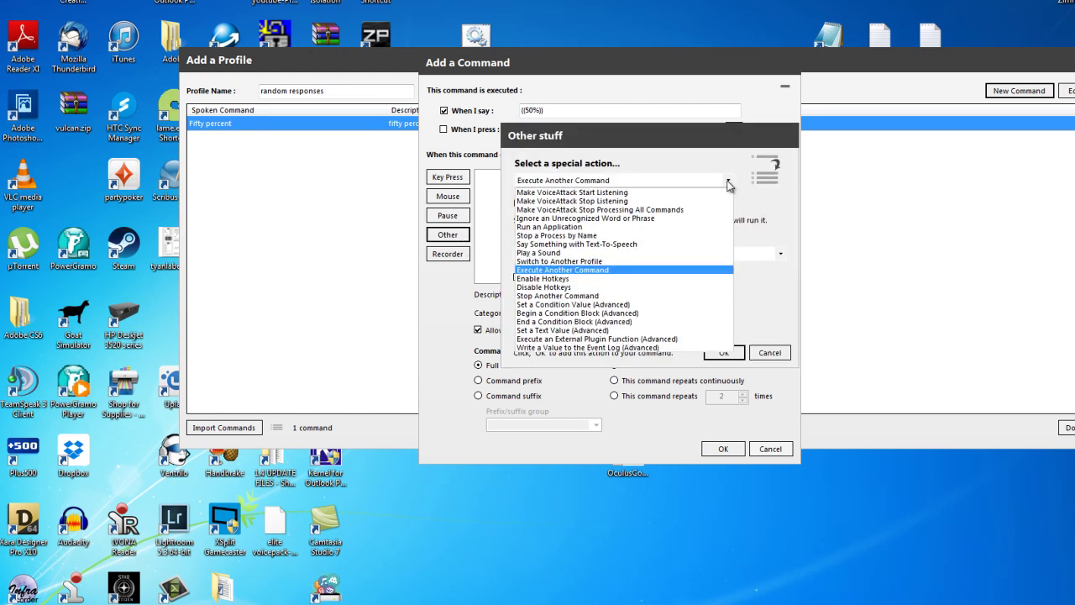
left_click(568, 306)
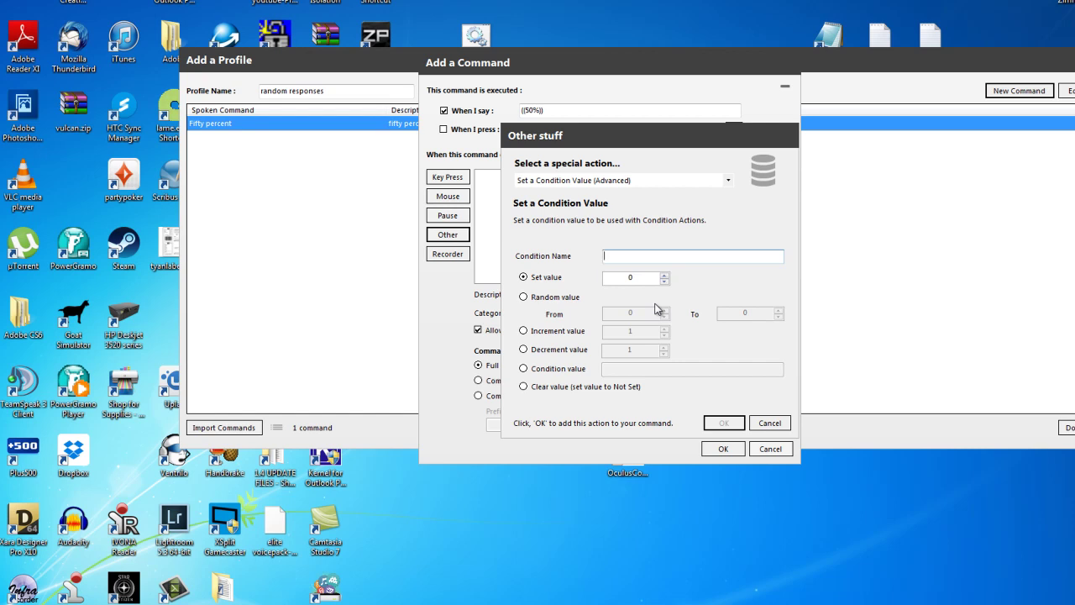
type("randomsoundvariable")
double_click(698, 258)
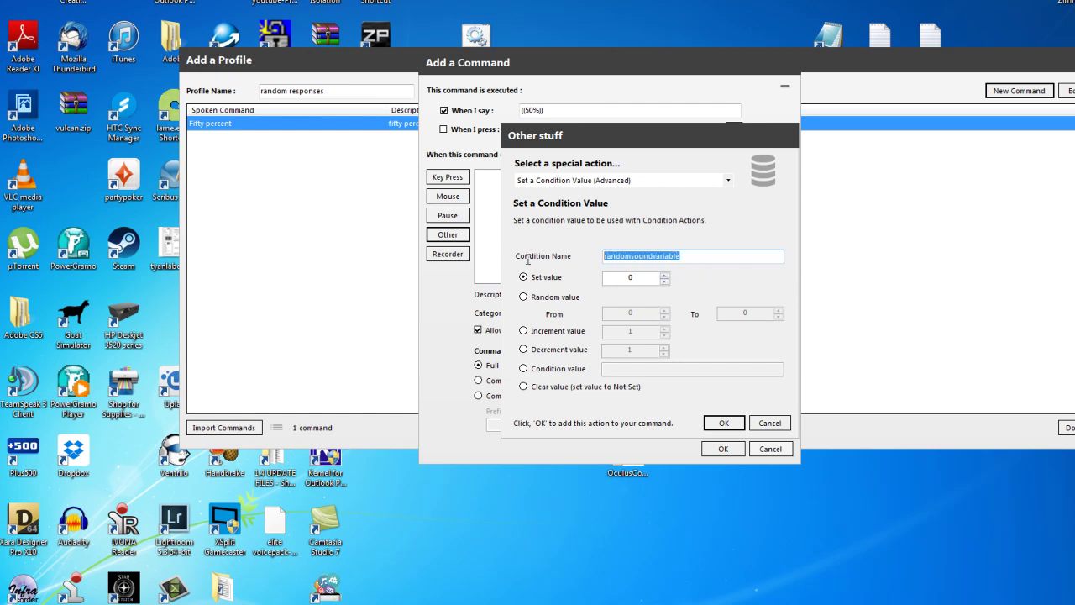
right_click(653, 258)
left_click(694, 295)
- Make the condition a random value from 1 to 4 and add the action to the command
left_click(524, 297)
double_click(653, 313)
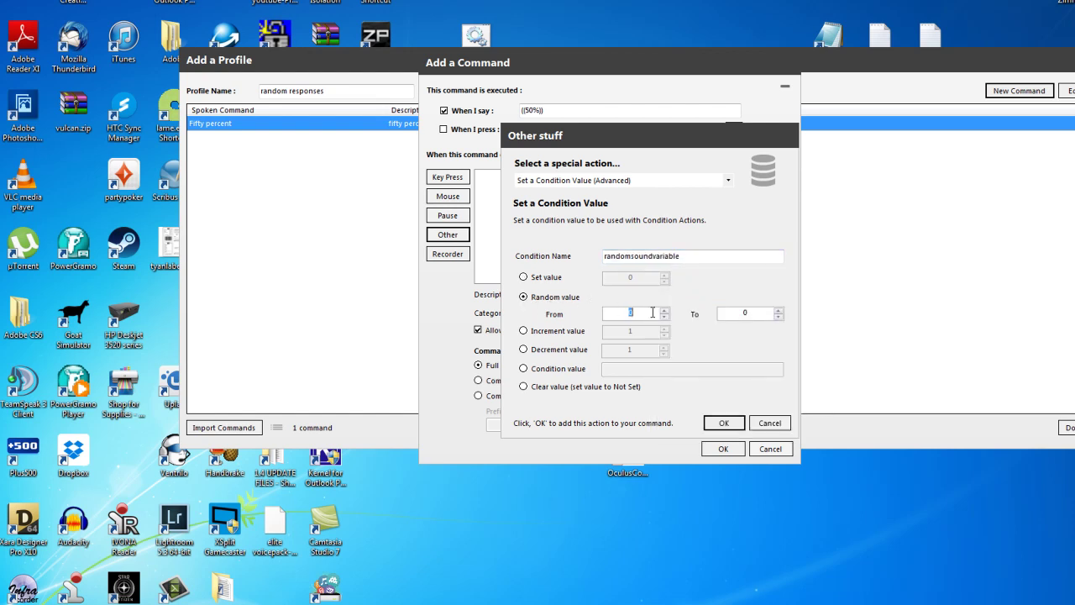
left_click(665, 309)
left_click(779, 310)
left_click(779, 310)
left_click(722, 424)
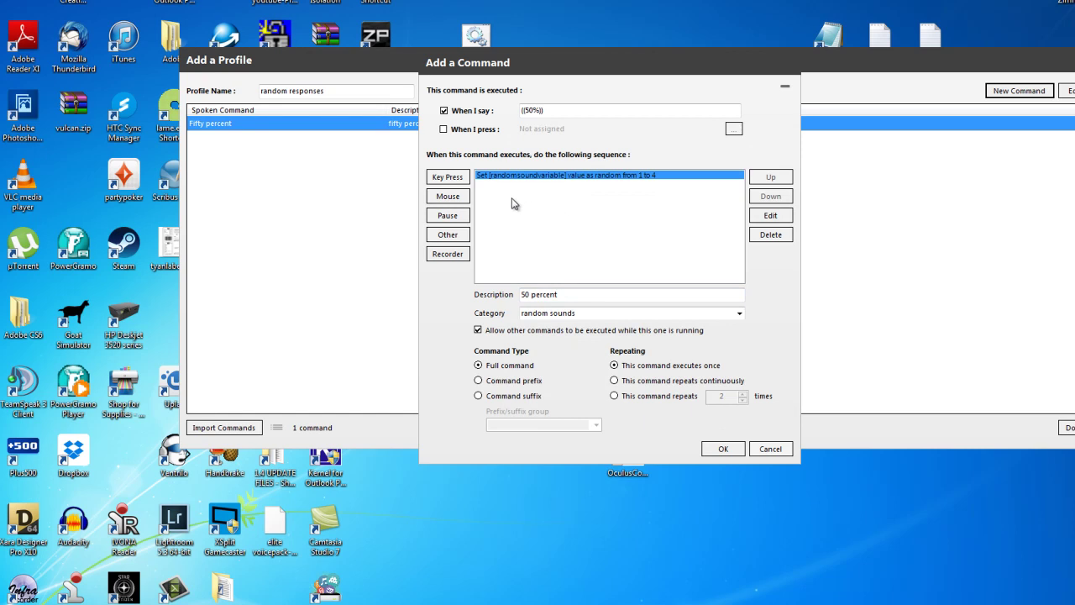
- Add a Begin a Condition Block action for "randomsoundvariable" equals 1, reusing the copied name
left_click(449, 240)
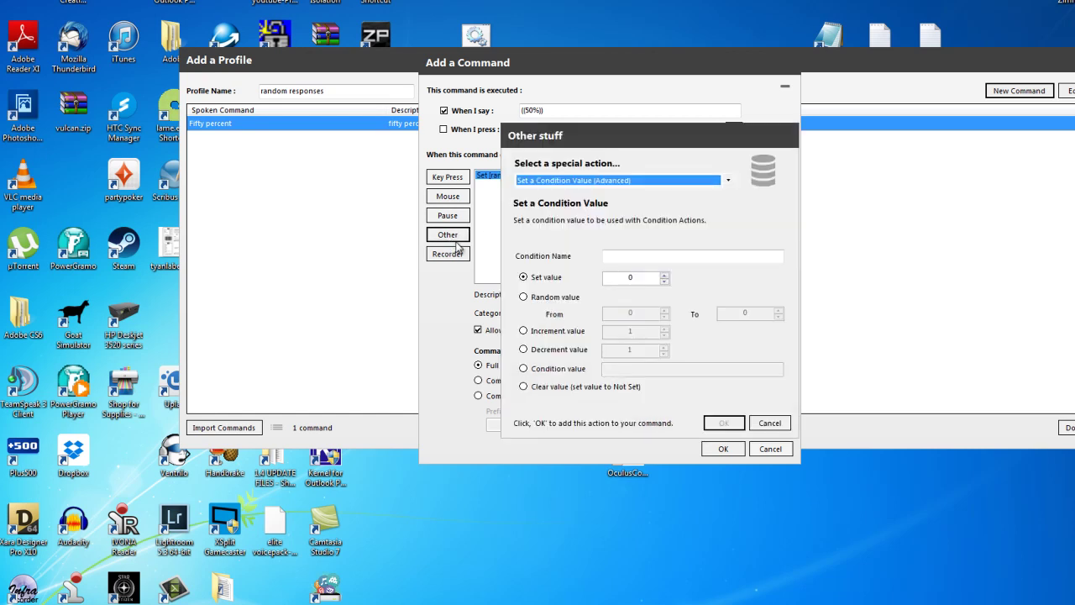
left_click(724, 180)
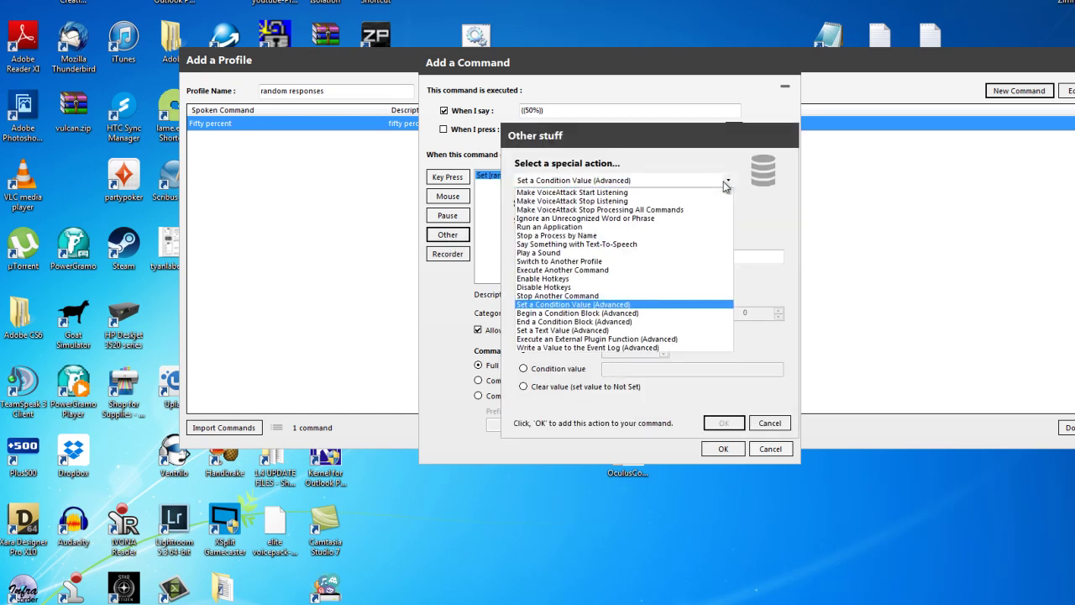
left_click(551, 314)
left_click(603, 260)
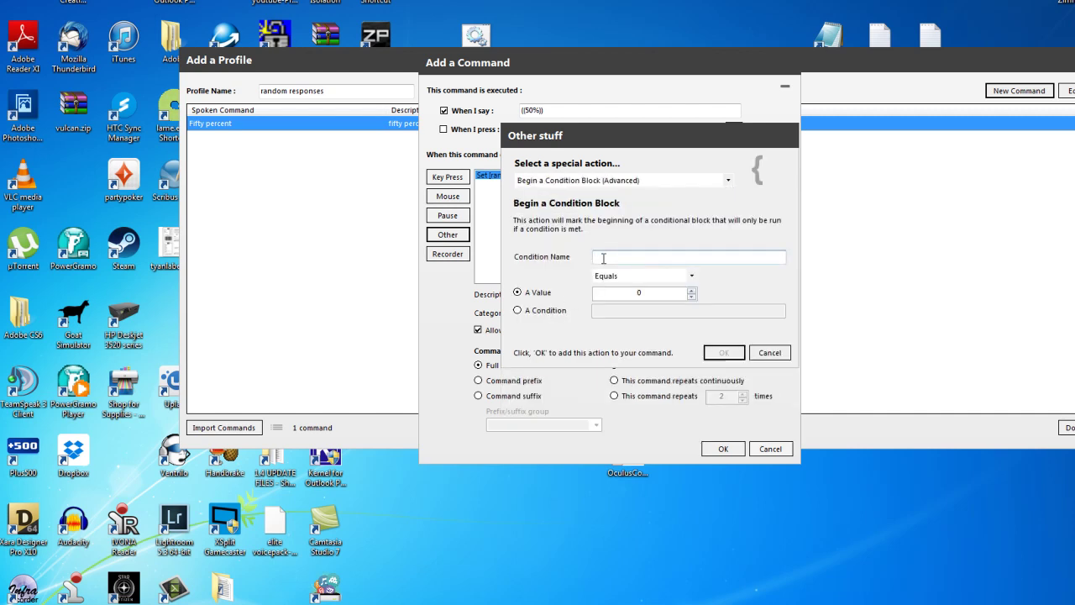
right_click(602, 260)
left_click(637, 316)
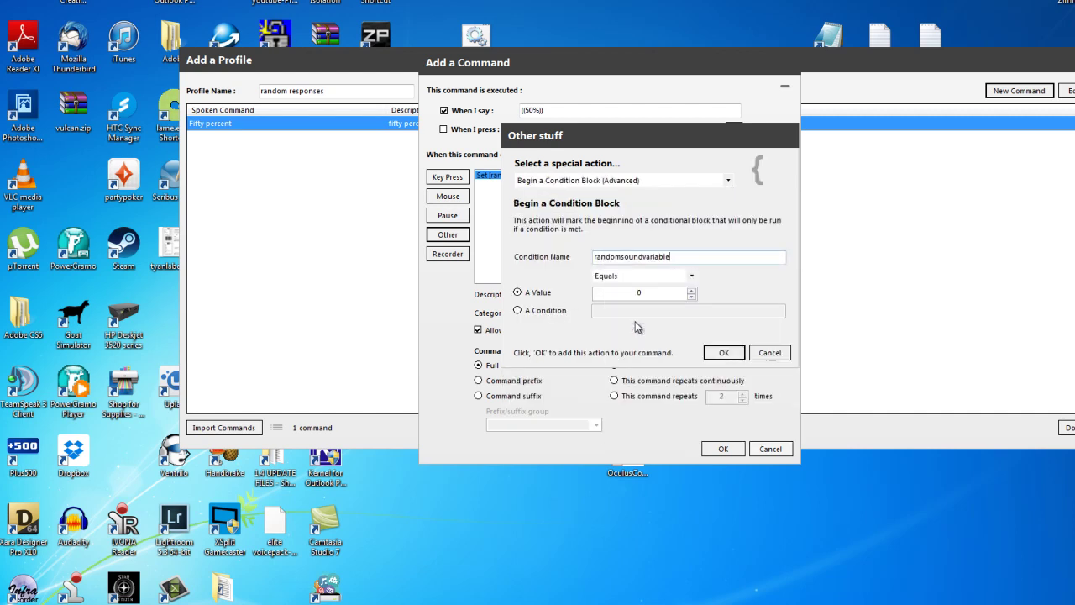
left_click(692, 290)
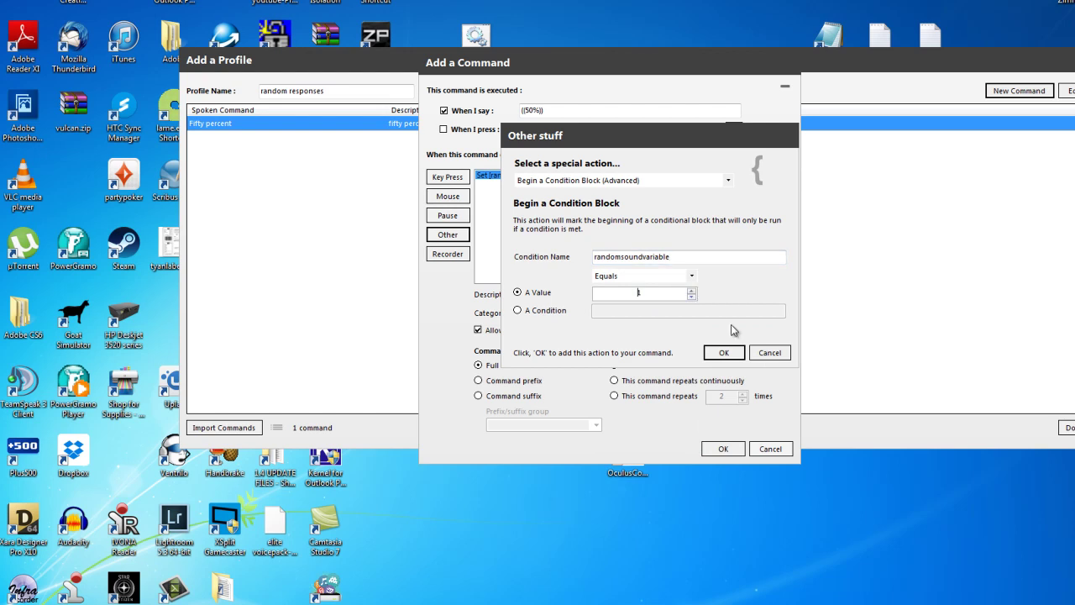
left_click(726, 353)
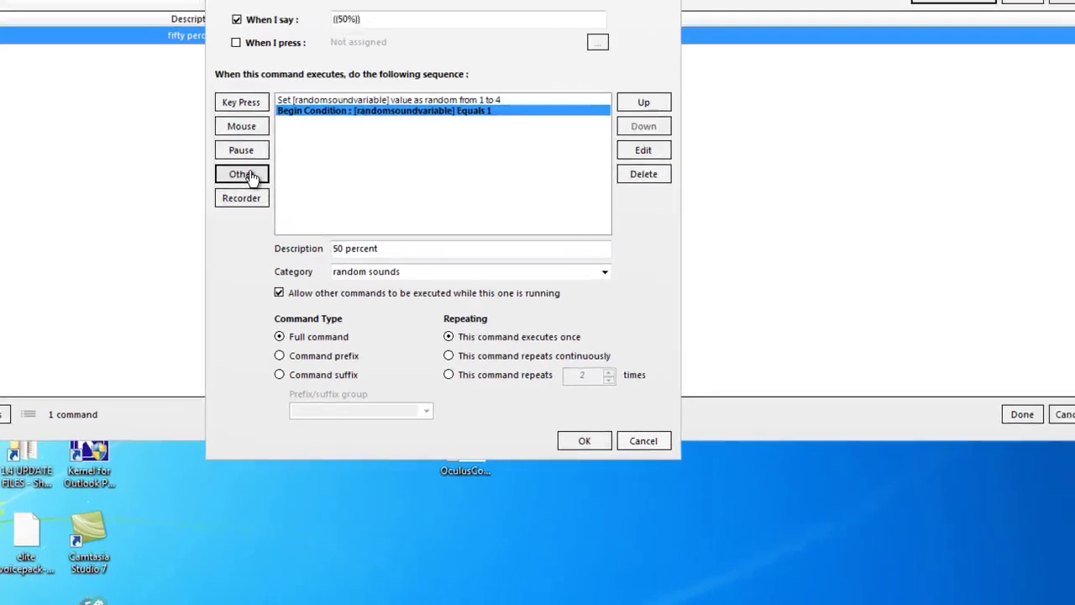
- Add a Play a Sound action using the 50% sound from the etd increments folder, previewing it first
left_click(447, 235)
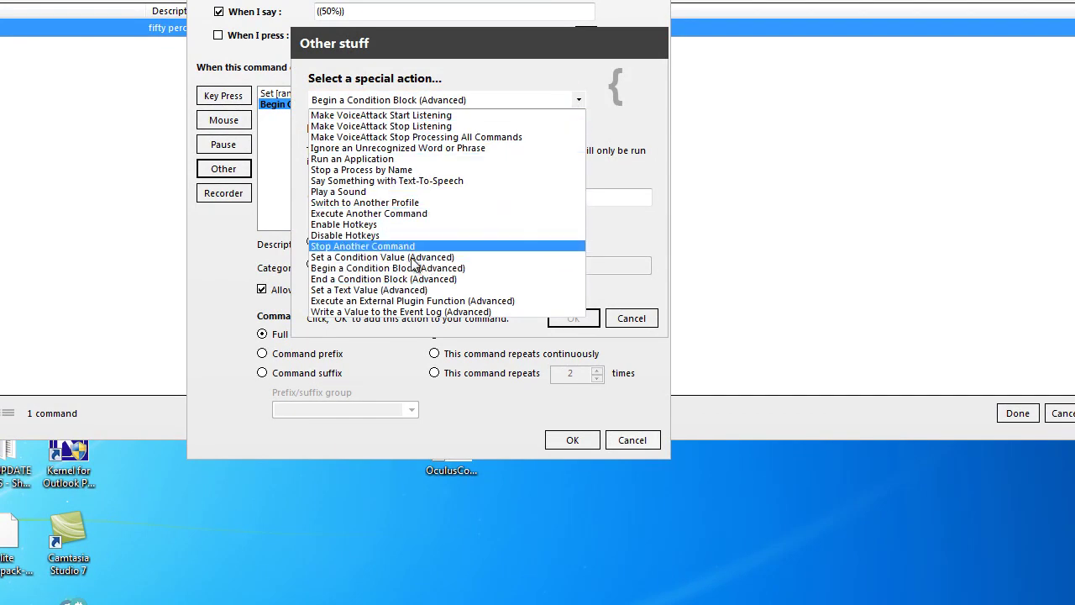
left_click(346, 191)
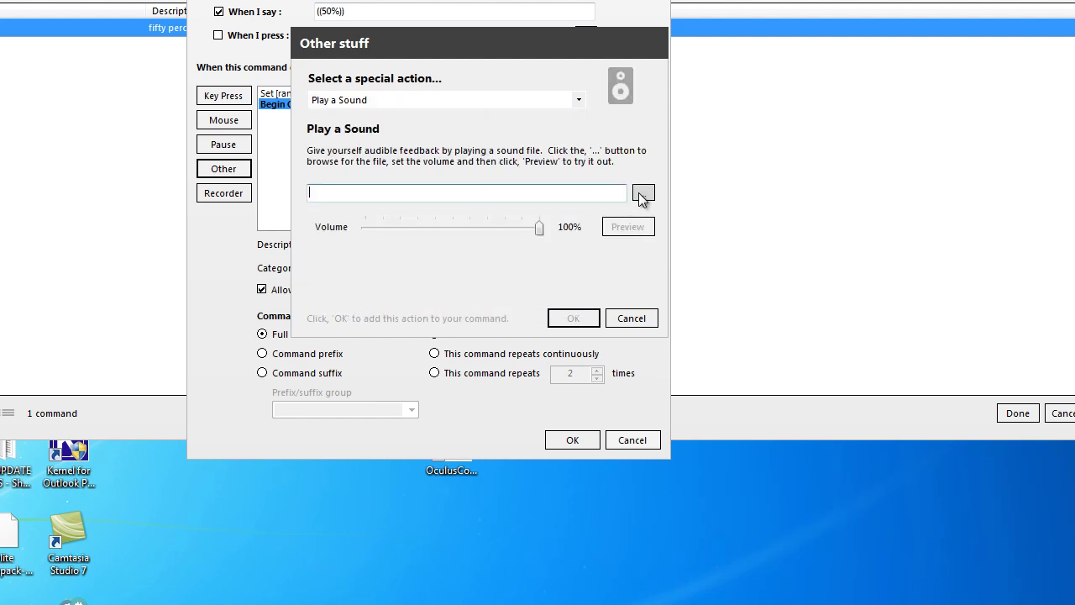
left_click(644, 192)
left_click(584, 185)
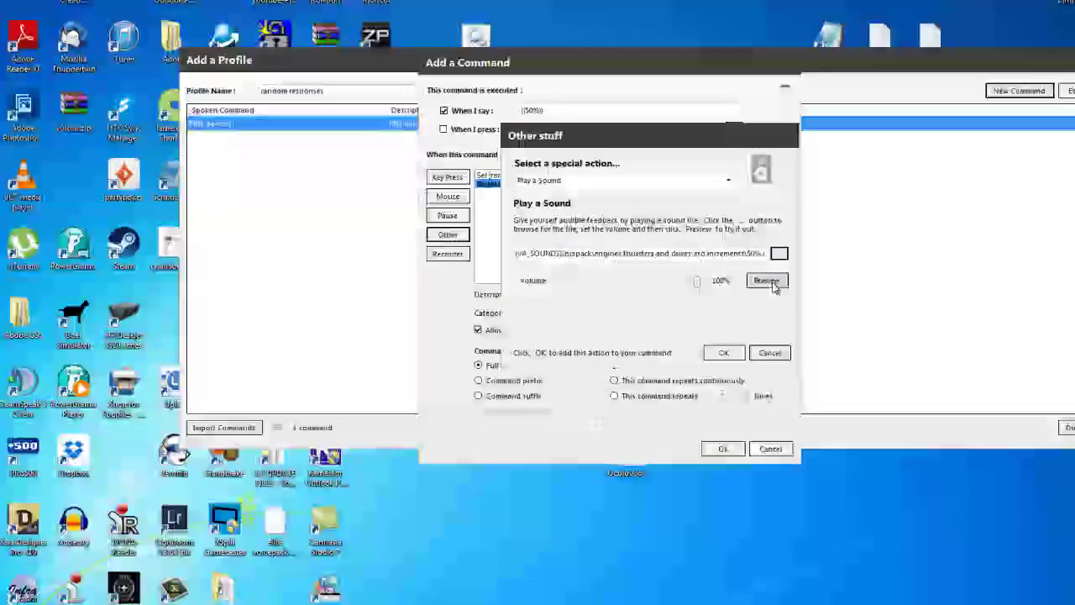
left_click(767, 280)
left_click(732, 349)
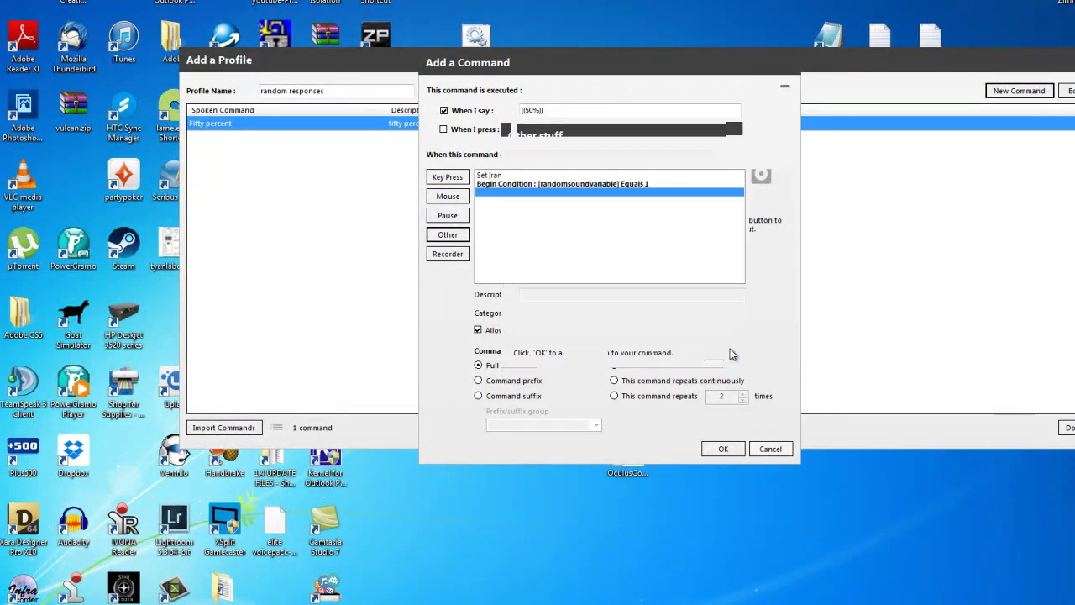
- Add an End a Condition Block action that exits the command if the condition is met
left_click(451, 234)
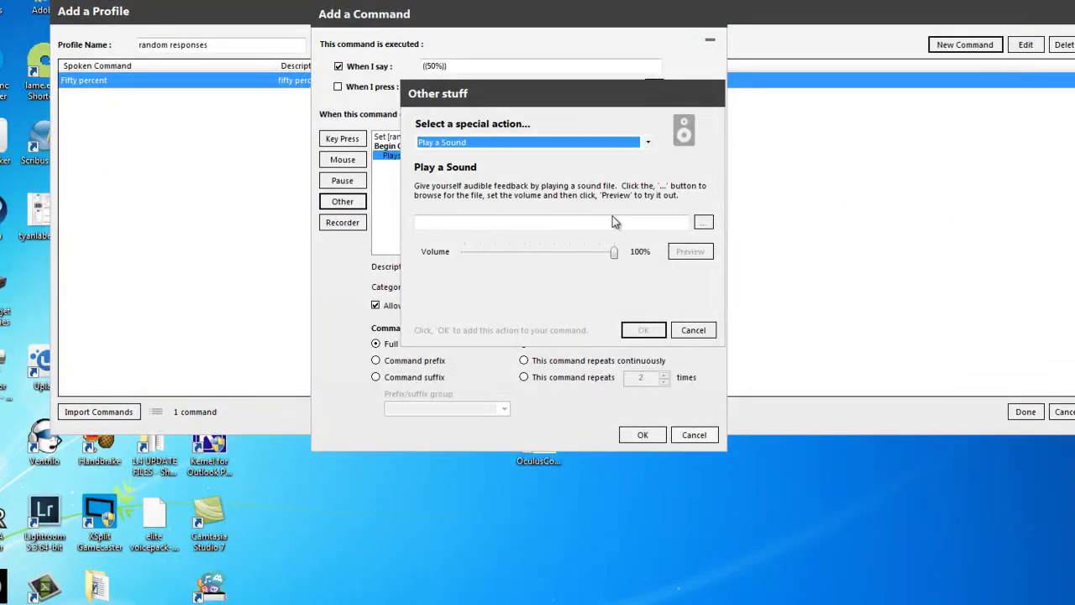
left_click(648, 145)
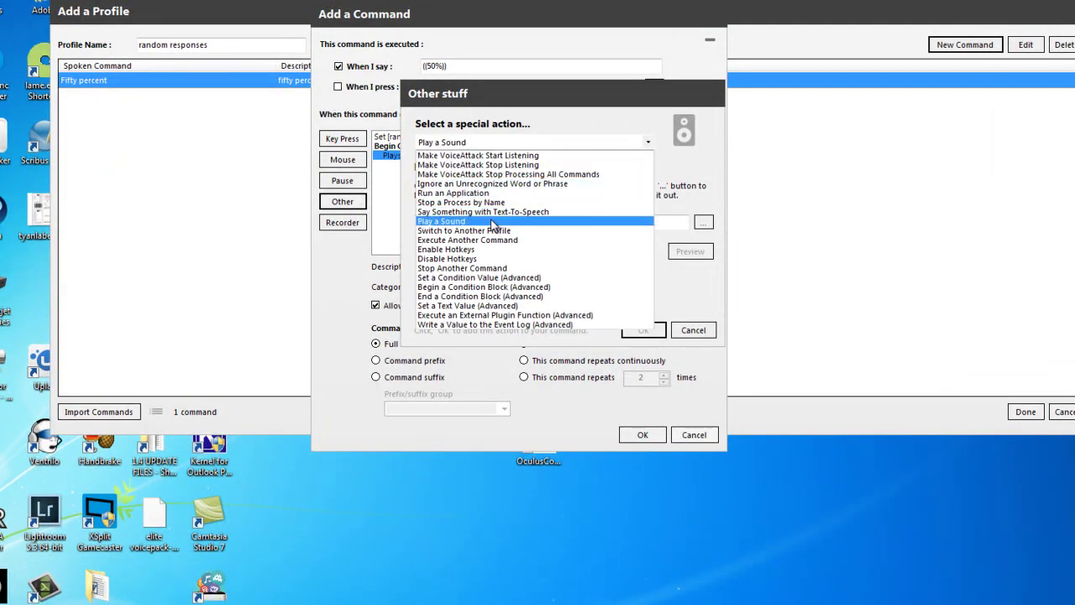
left_click(464, 296)
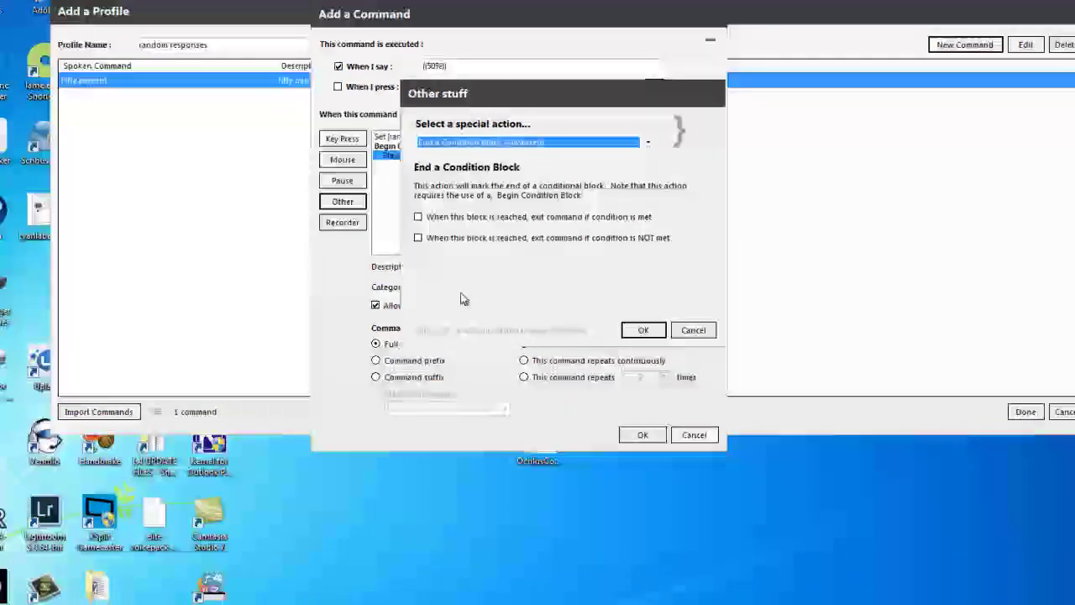
left_click(417, 218)
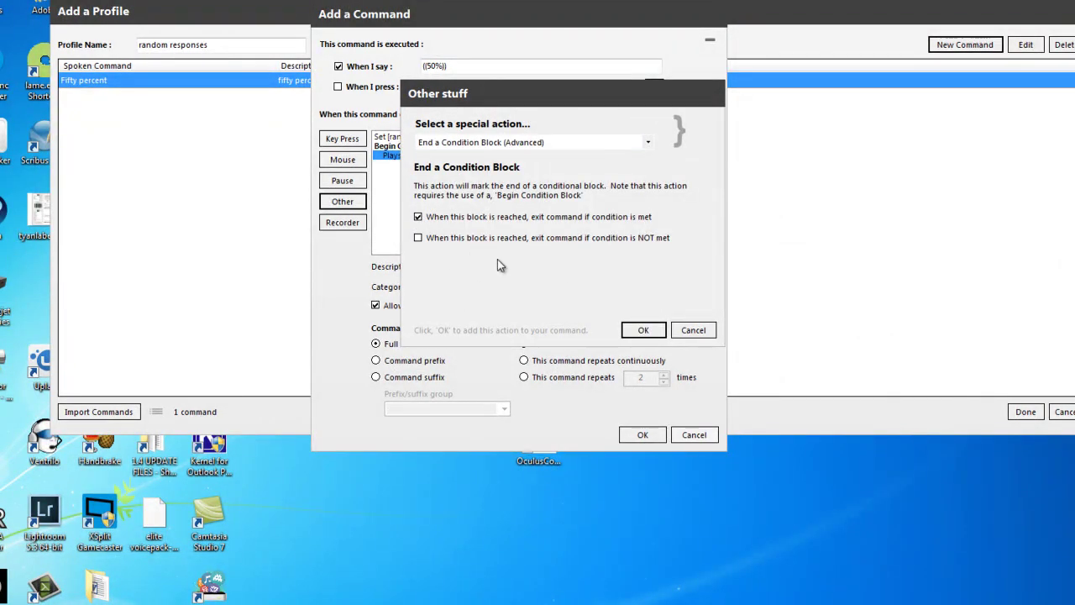
left_click(642, 331)
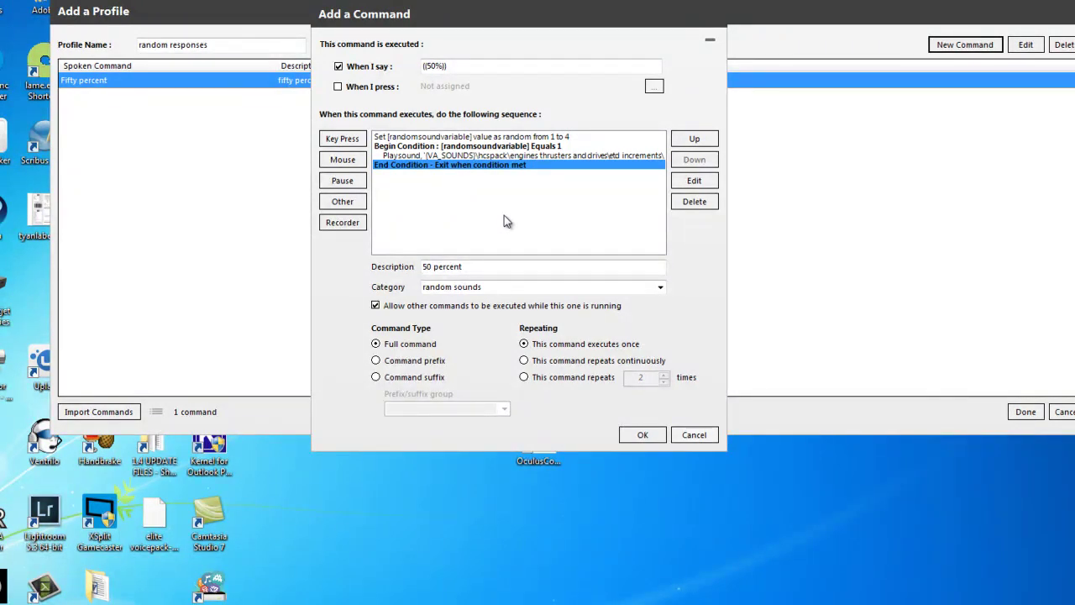
left_click(422, 147)
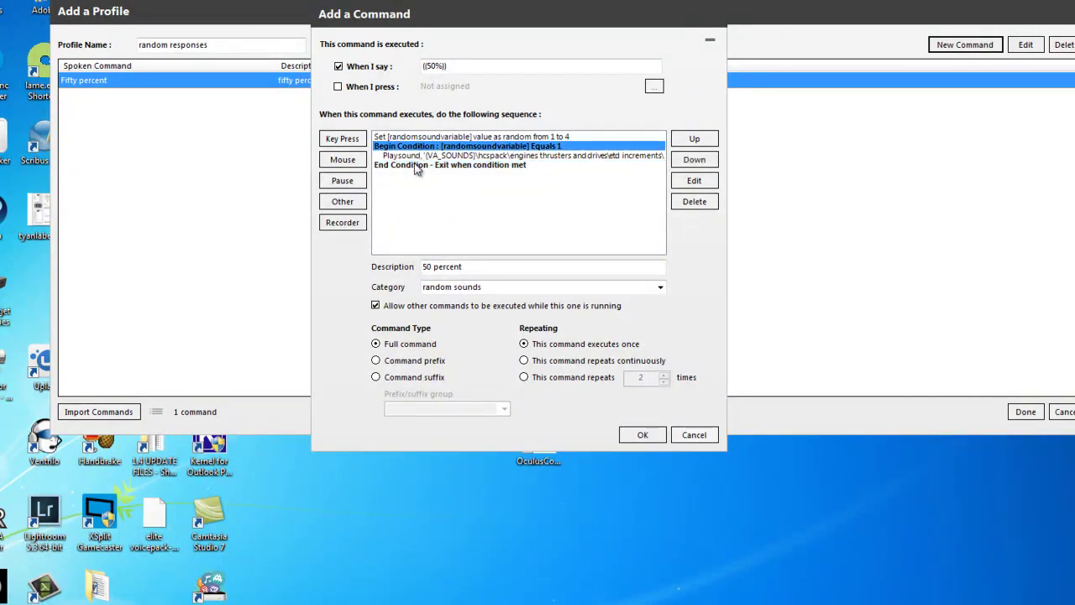
left_click(412, 156)
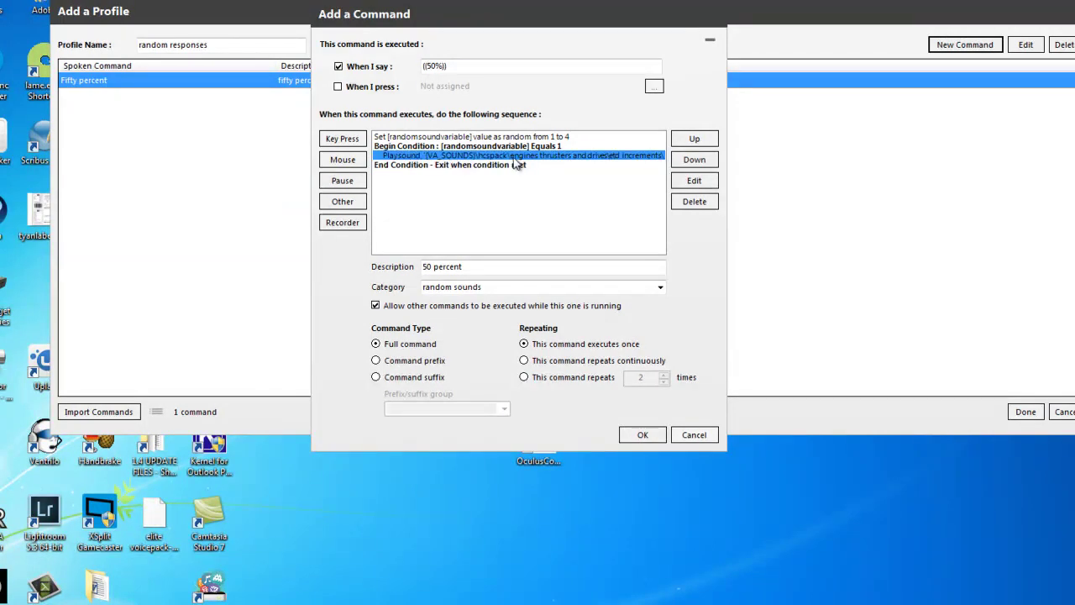
left_click(486, 166)
left_click(484, 146)
left_click(488, 157)
left_click(415, 166)
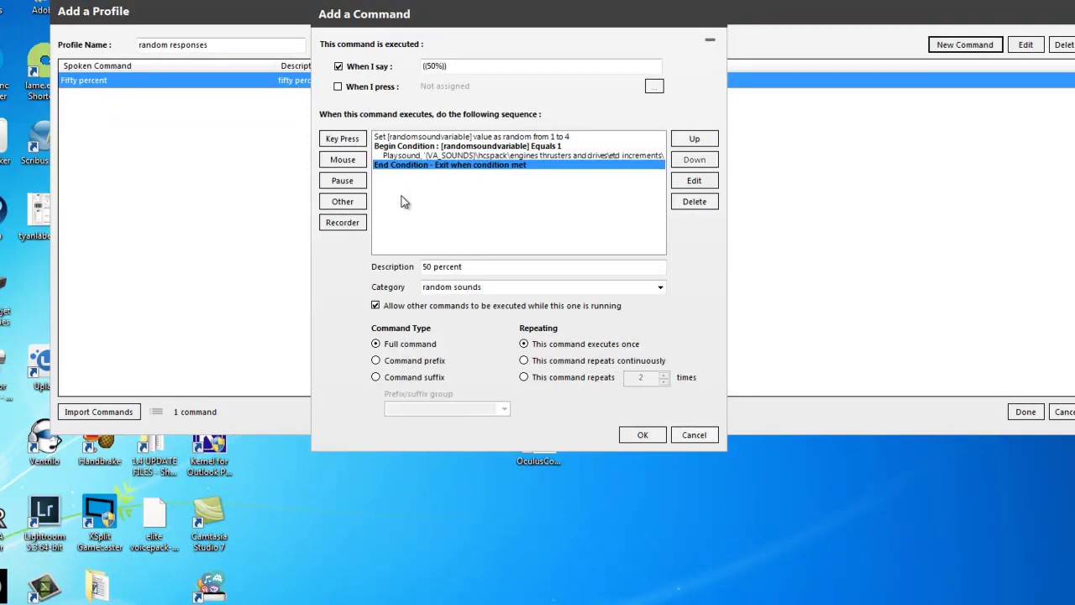
- Add a Begin a Condition Block action for "randomsoundvariable" equals 2, pasting the copied condition name
left_click(348, 203)
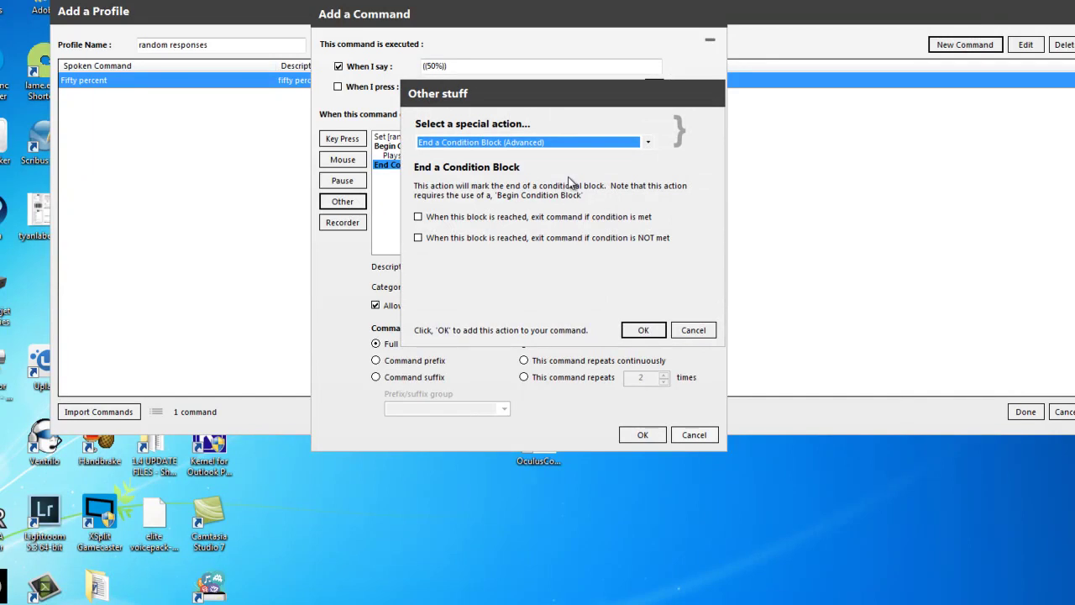
left_click(648, 142)
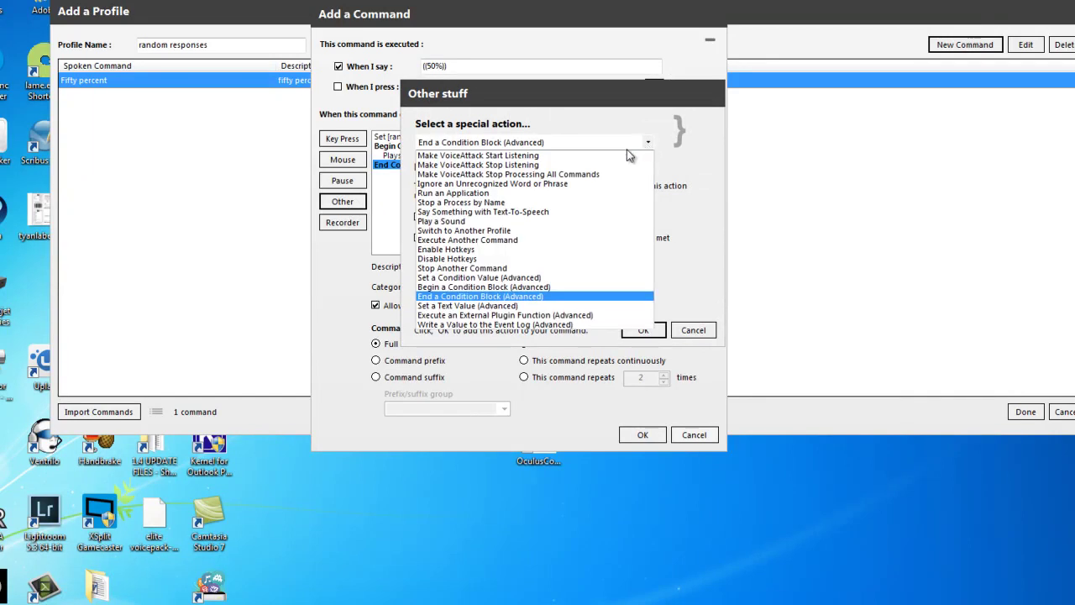
left_click(495, 288)
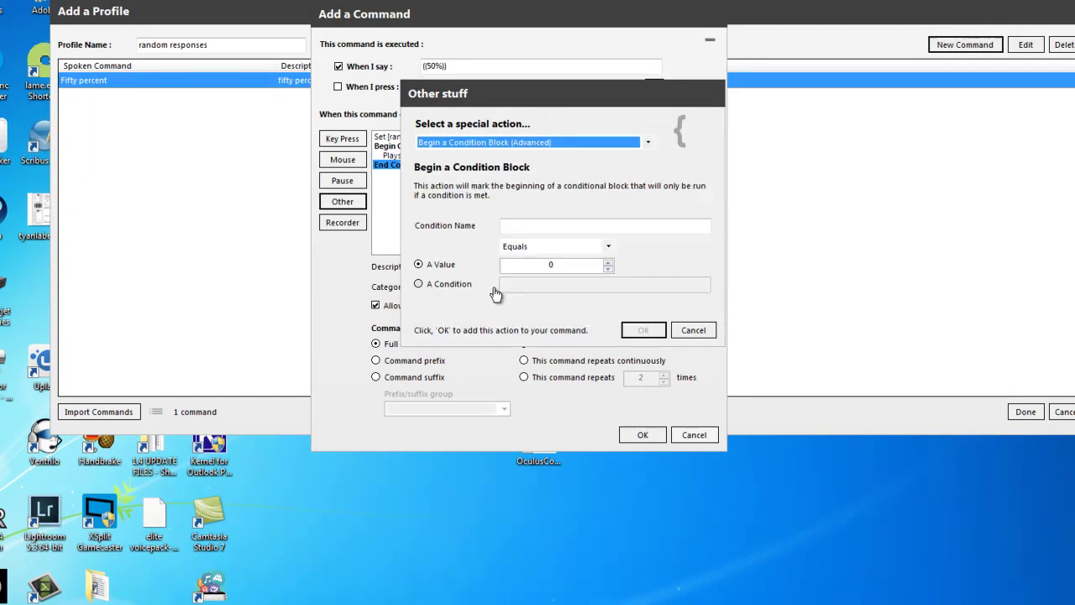
left_click(513, 226)
right_click(514, 226)
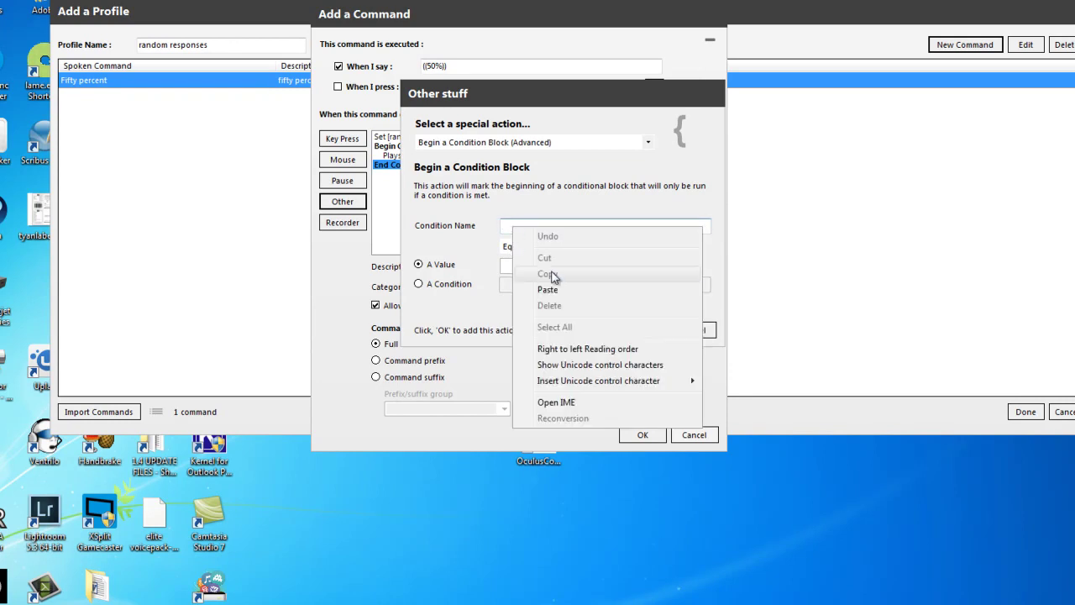
left_click(518, 286)
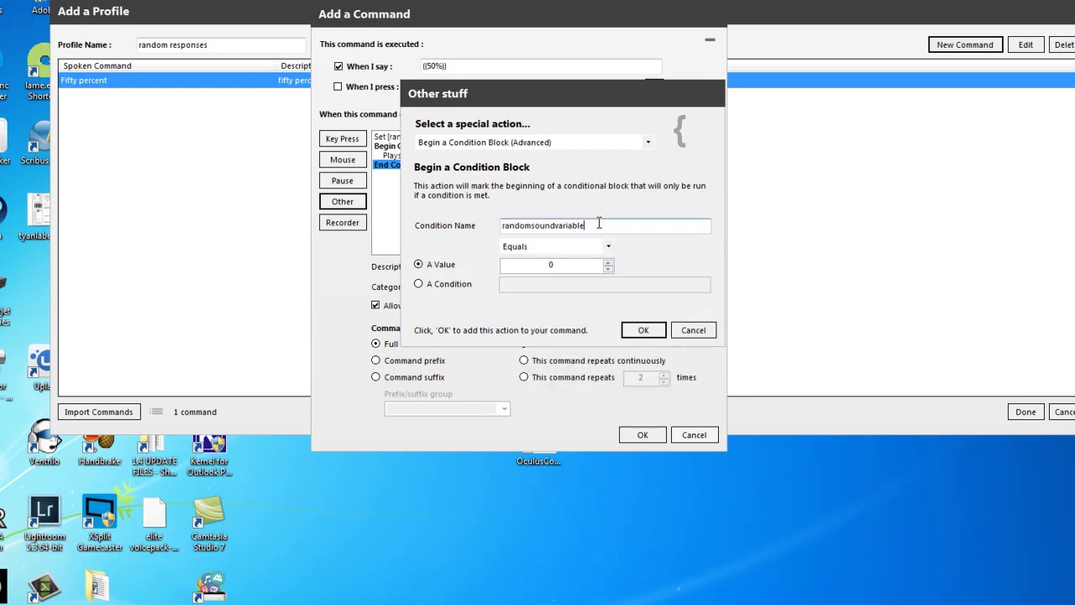
left_click(608, 261)
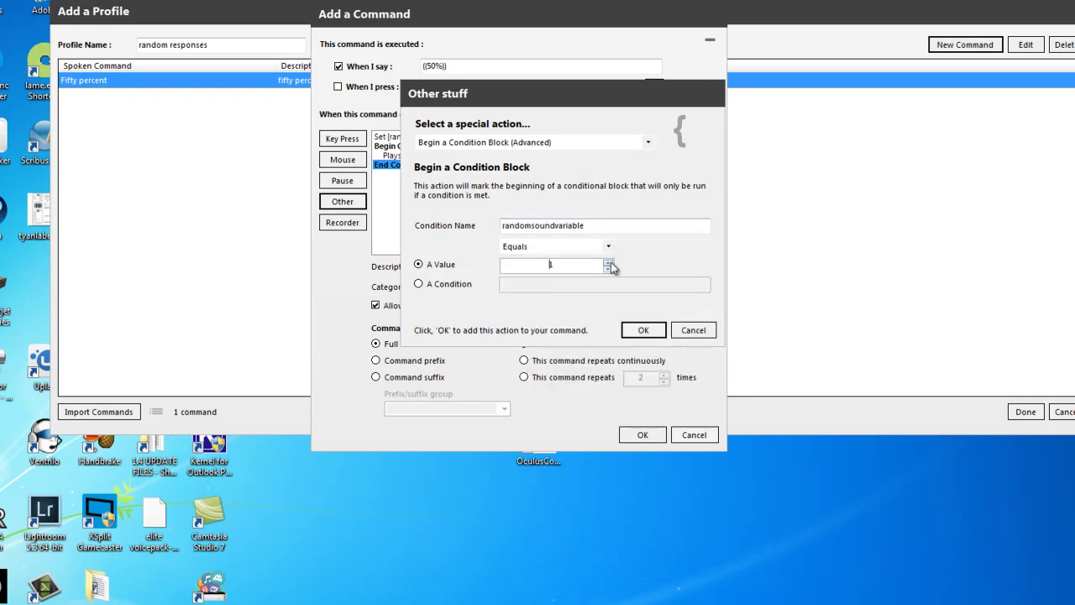
left_click(643, 330)
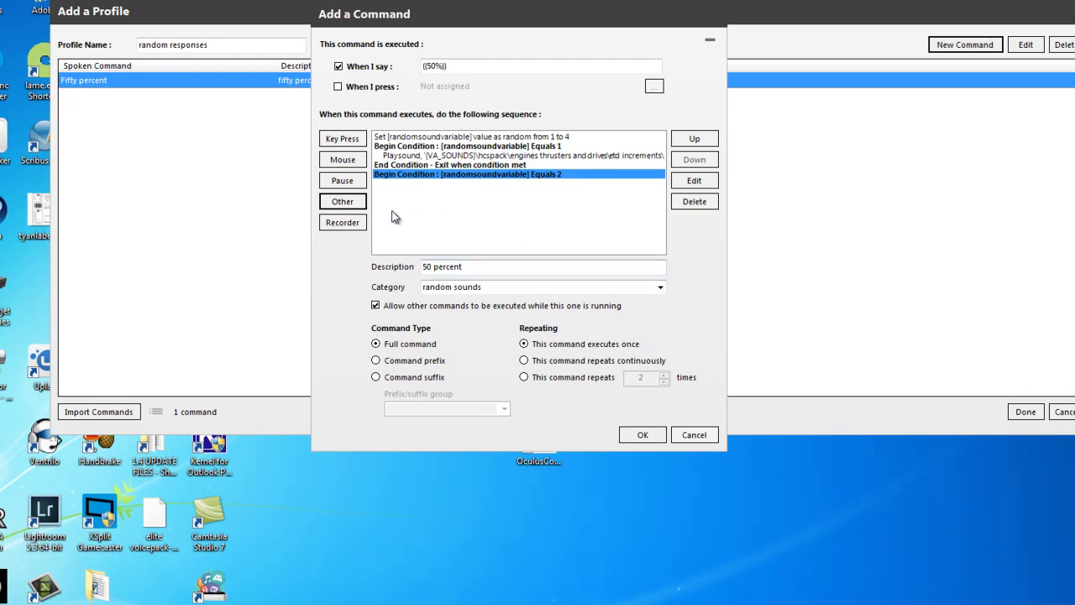
- Add a Play a Sound action using "engaging now 50 percent.mp3" from the etd increments folder, previewing it first
left_click(351, 203)
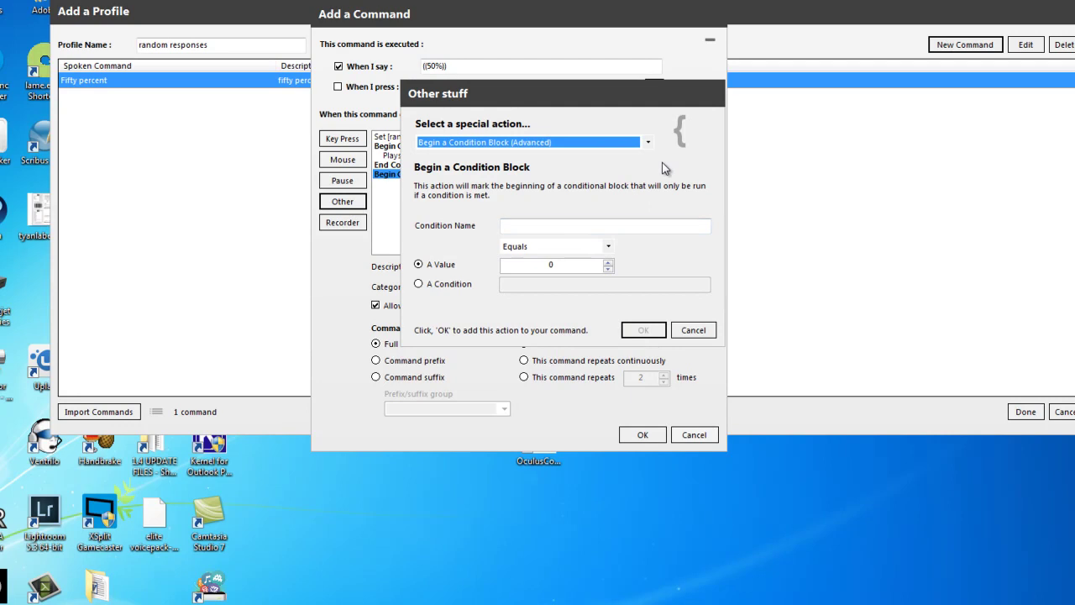
left_click(647, 142)
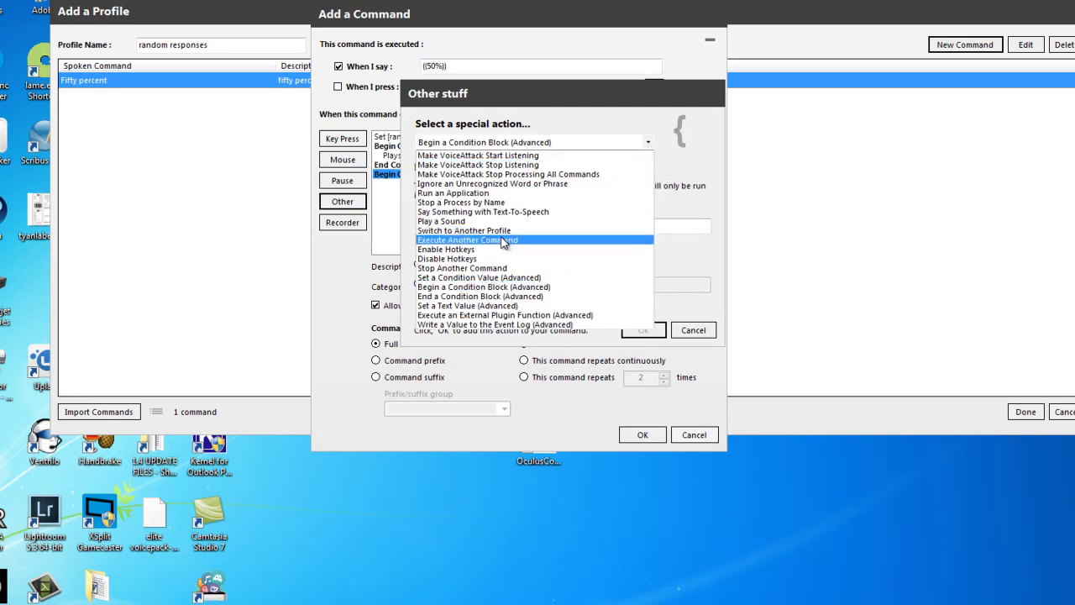
left_click(462, 221)
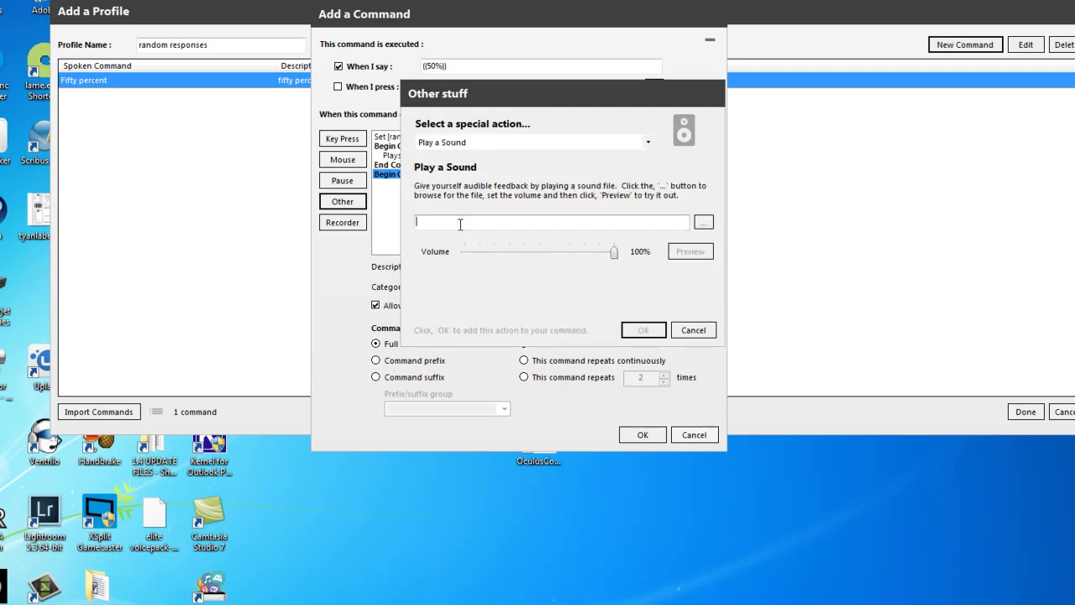
left_click(703, 223)
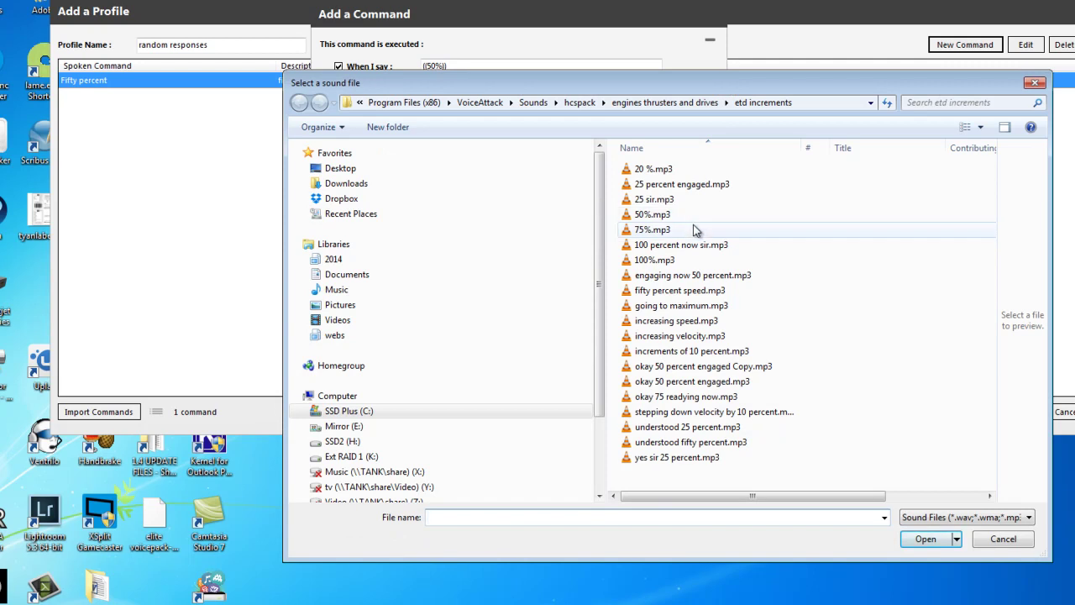
left_click(693, 275)
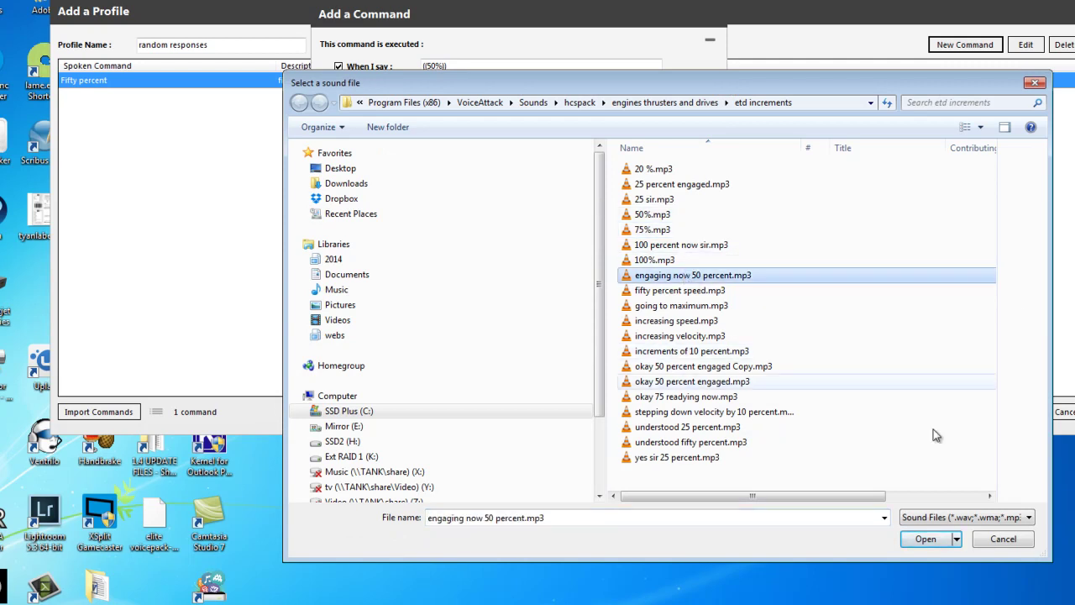
left_click(925, 538)
left_click(691, 253)
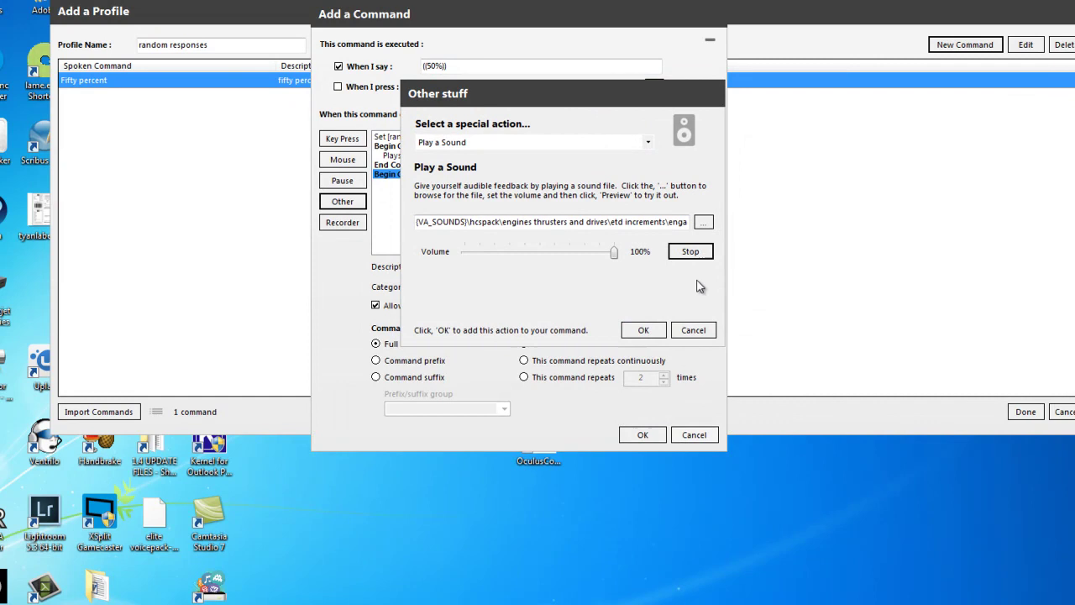
left_click(691, 251)
left_click(644, 330)
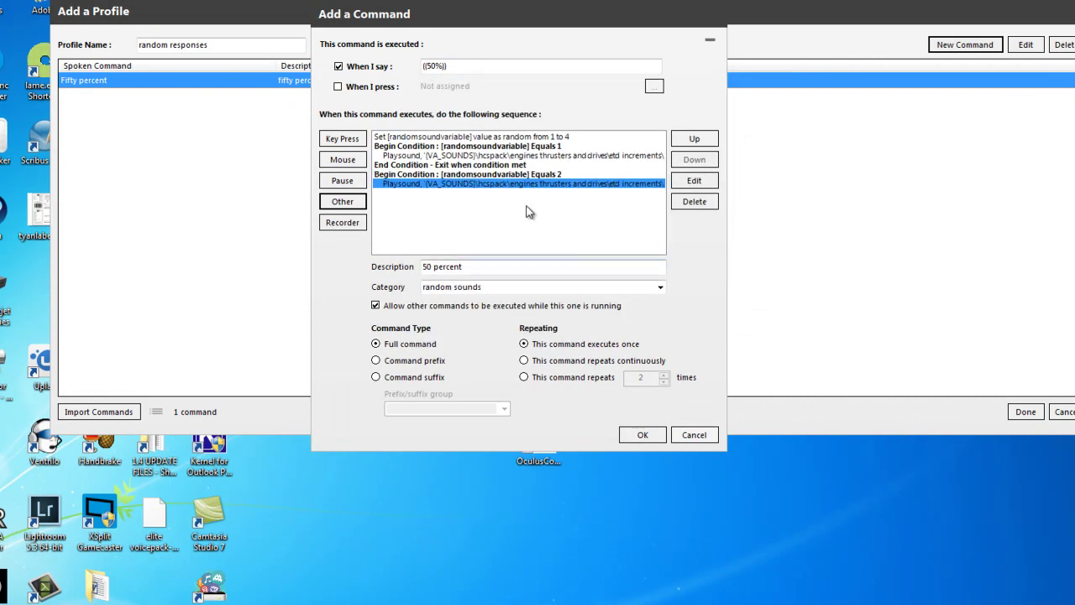
- Close the "equals 2" block with an End a Condition Block action that exits the command if the condition is met
left_click(342, 202)
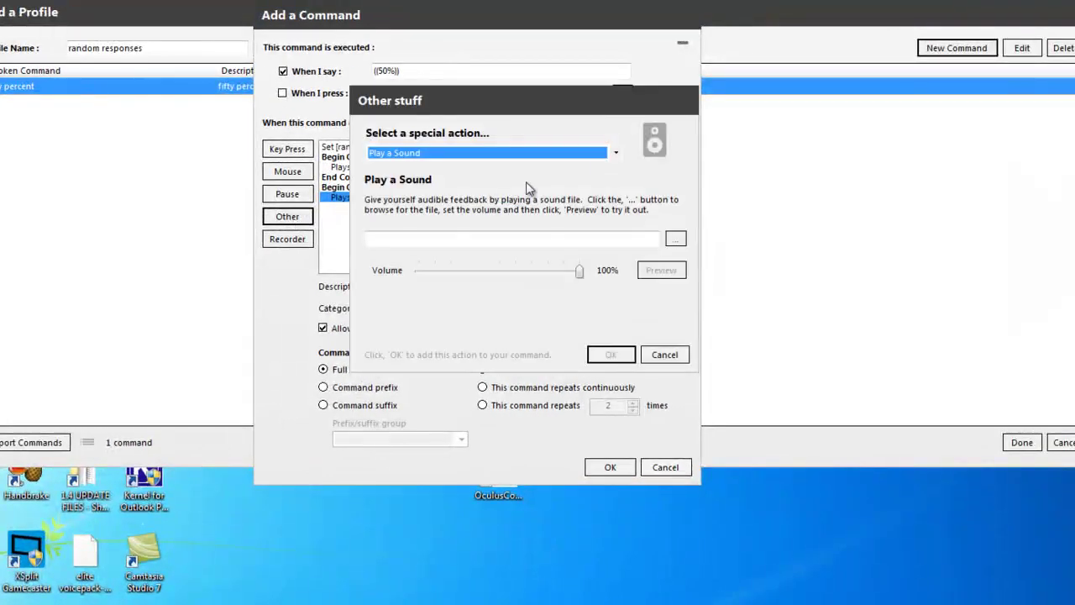
left_click(621, 155)
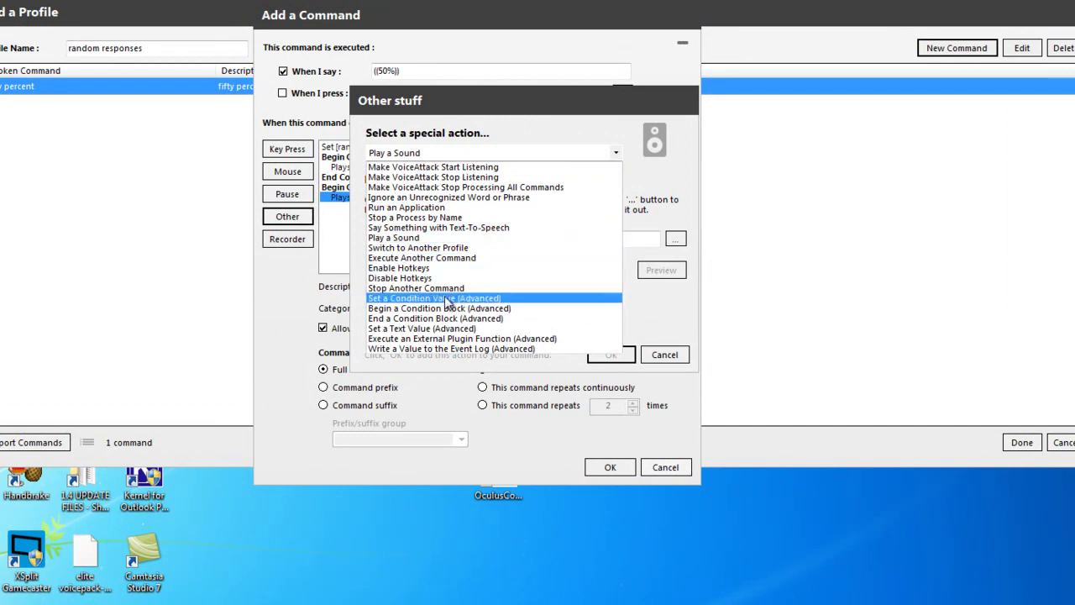
left_click(447, 320)
left_click(418, 234)
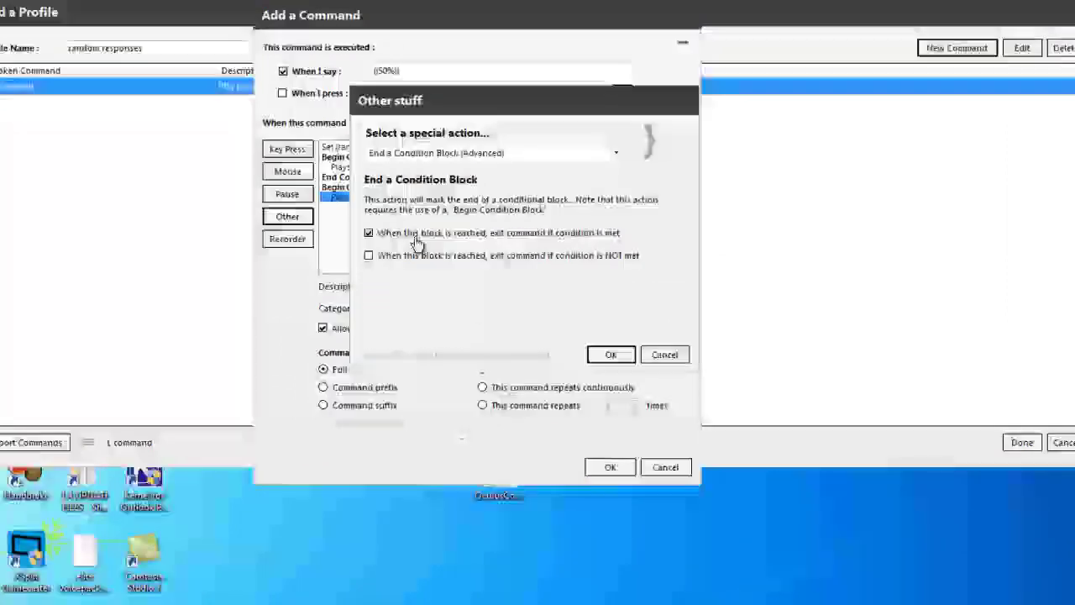
left_click(610, 355)
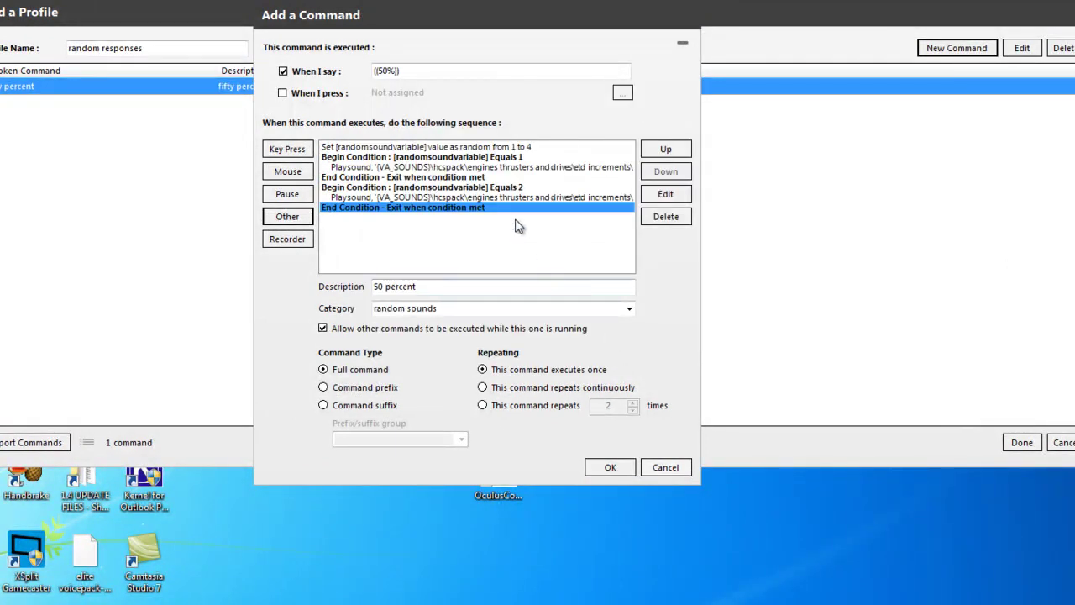
- Add a Begin a Condition Block action for "randomsoundvariable" equals 3, pasting the copied condition name
left_click(289, 218)
left_click(615, 153)
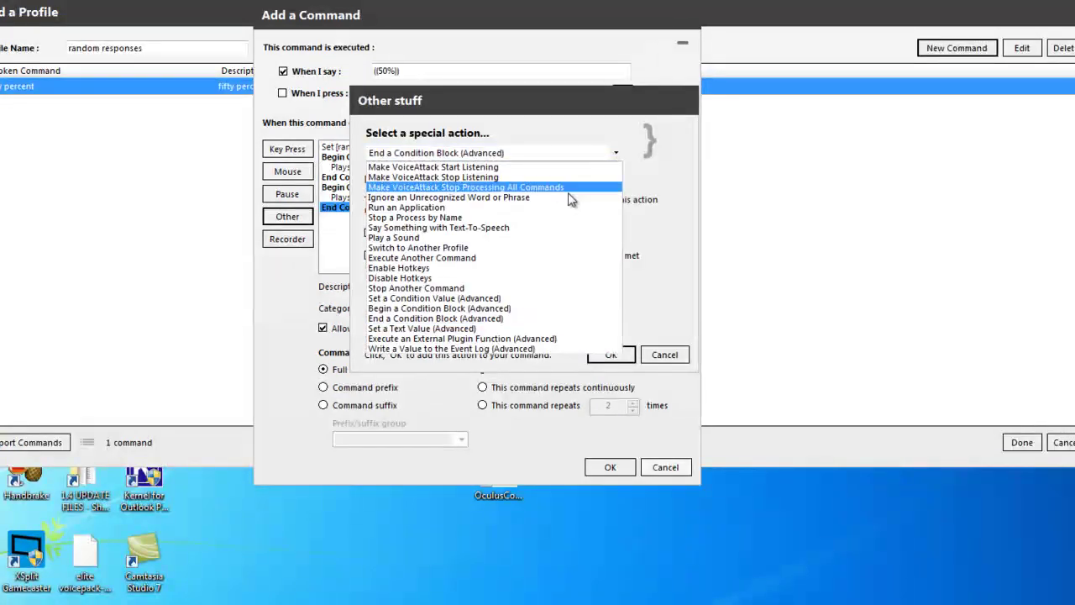
left_click(441, 307)
left_click(471, 242)
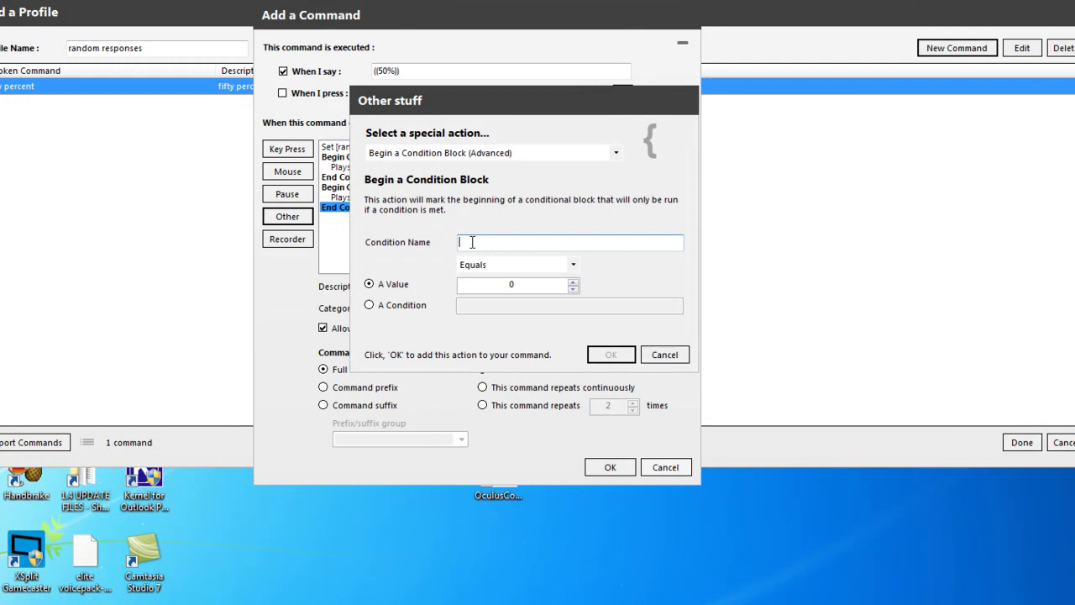
right_click(471, 243)
left_click(508, 310)
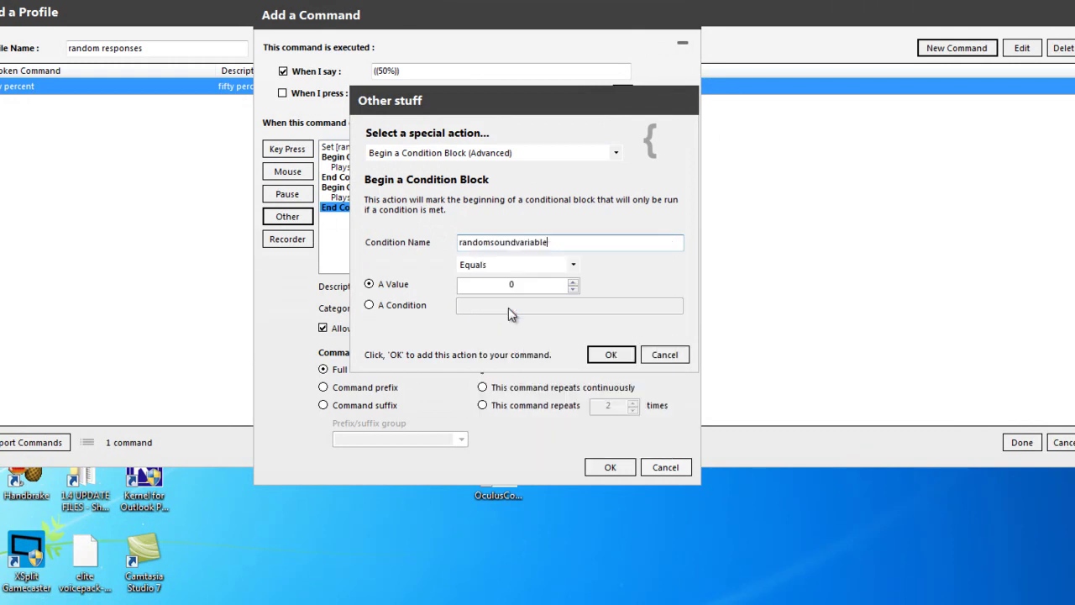
left_click(572, 283)
left_click(572, 283)
left_click(610, 355)
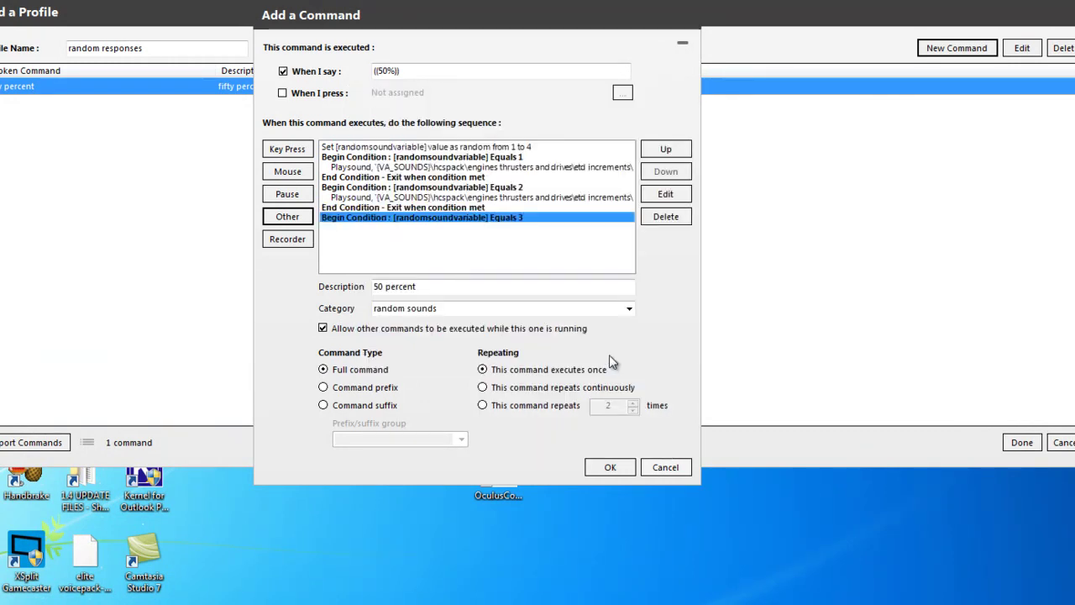
- Add a Play a Sound action using "fifty percent speed.mp3" from the etd increments folder, previewing it first
left_click(294, 220)
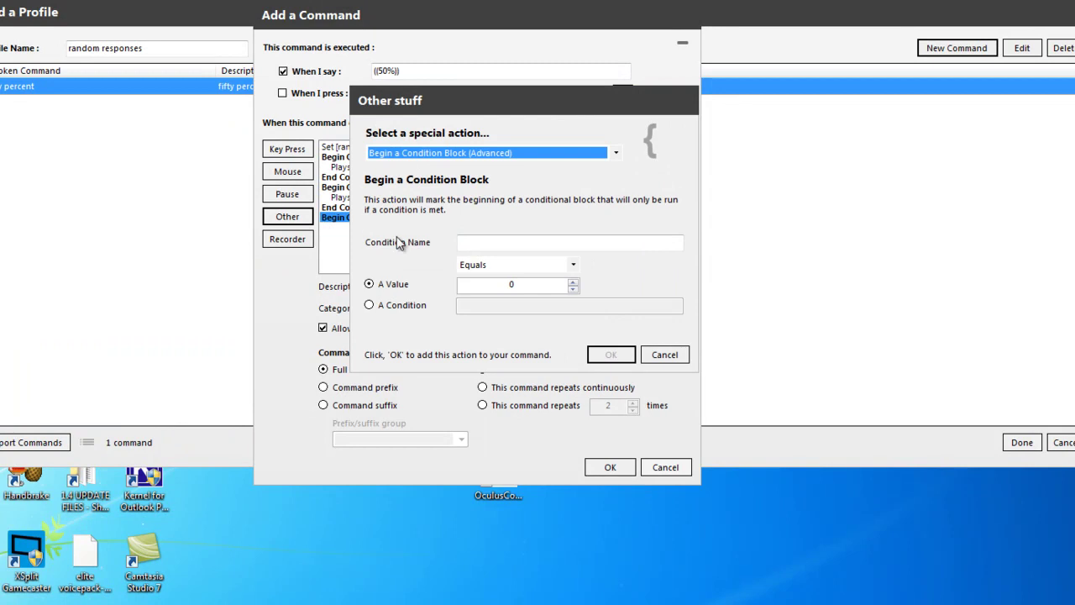
left_click(612, 153)
left_click(474, 238)
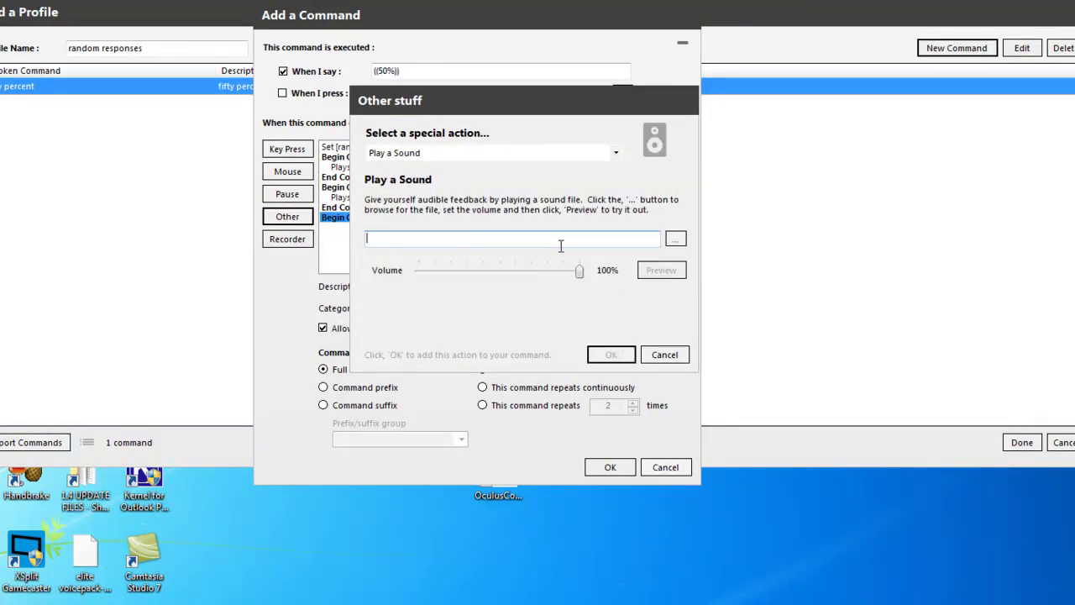
left_click(675, 238)
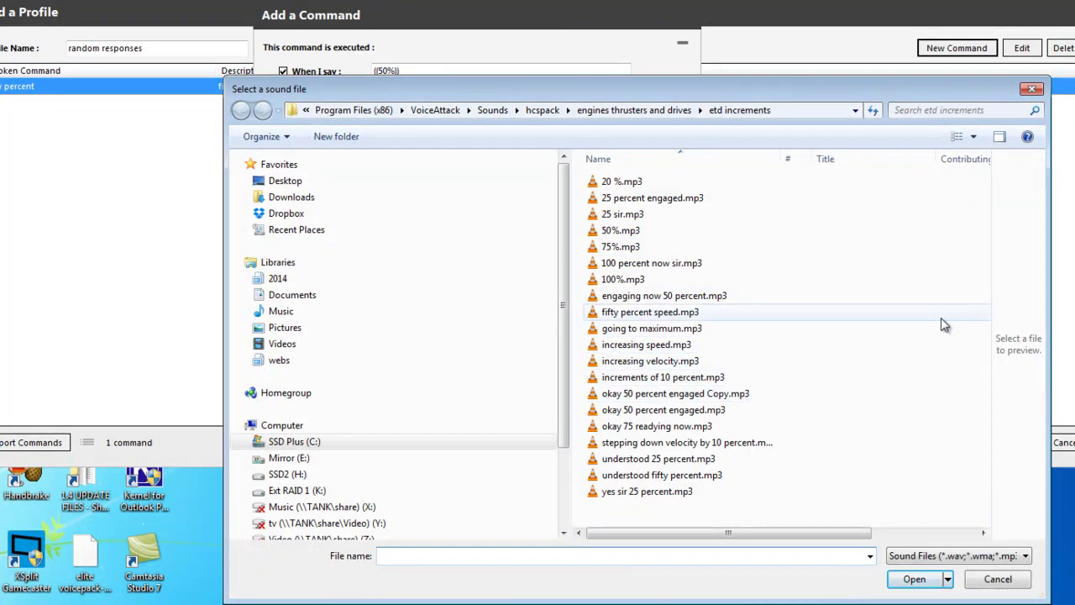
left_click(697, 395)
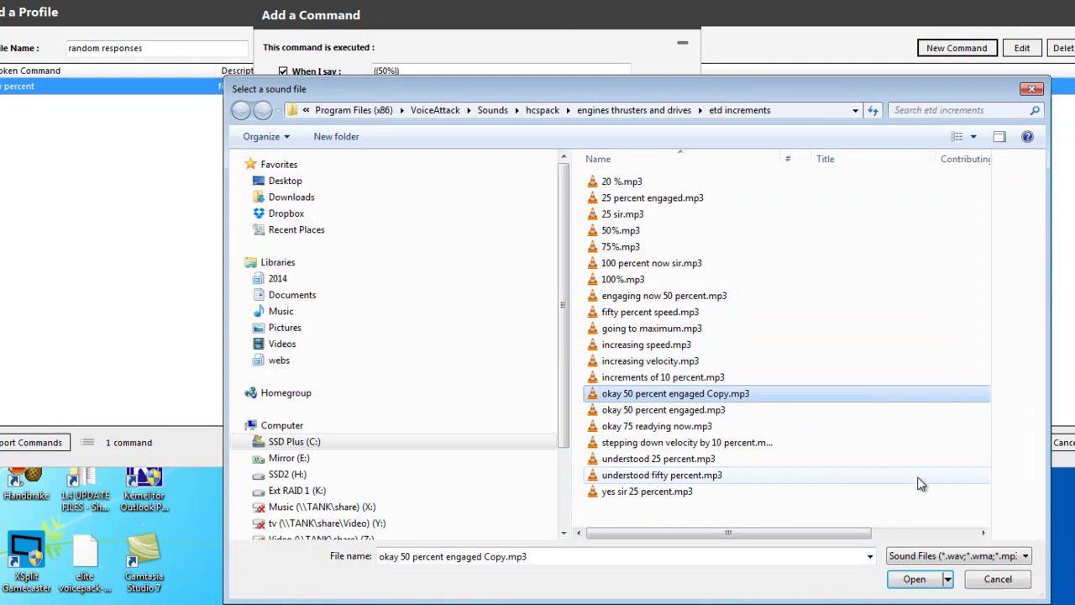
left_click(687, 412)
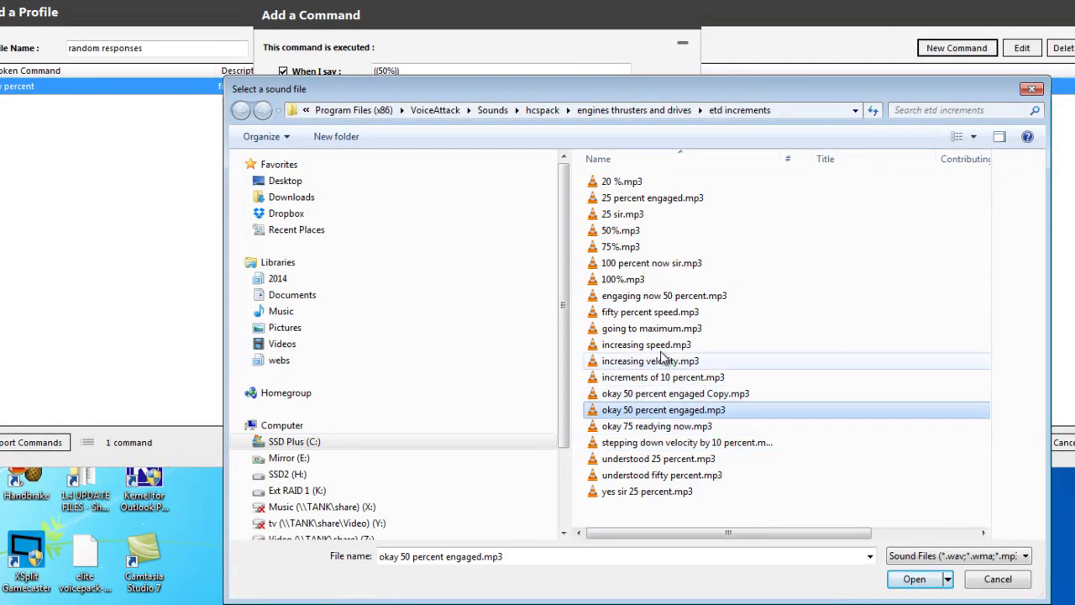
left_click(638, 313)
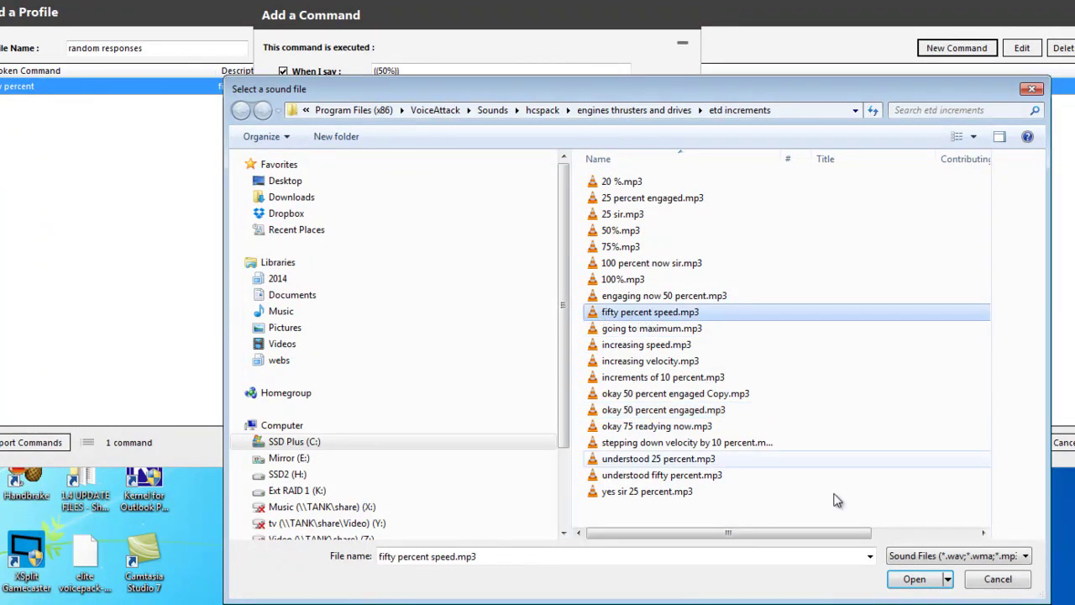
left_click(911, 578)
left_click(661, 270)
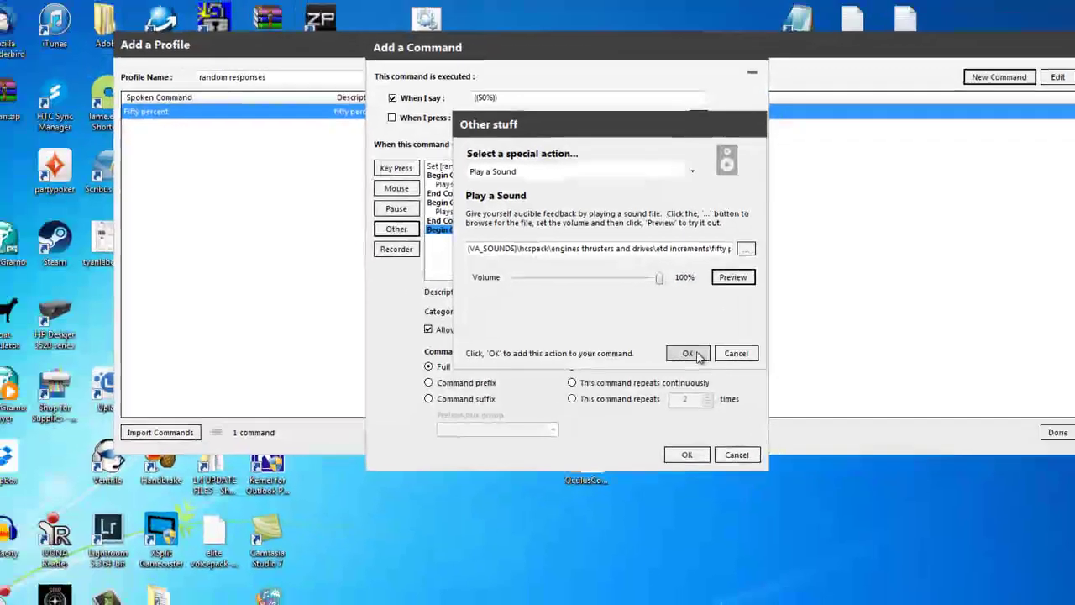
left_click(694, 354)
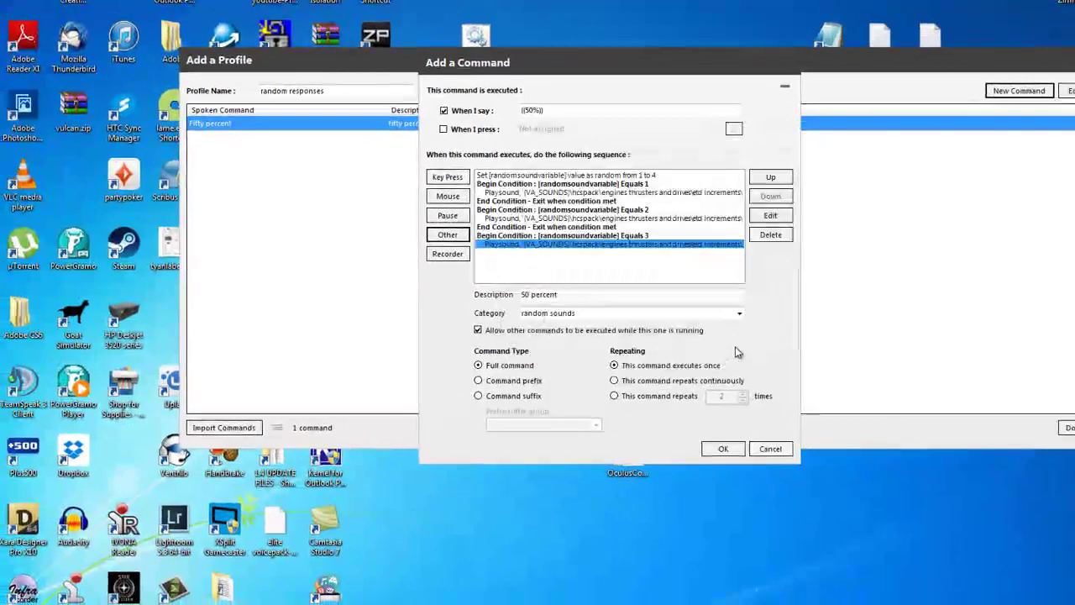
- Close the "equals 3" block with an End a Condition Block action that exits the command if the condition is met
left_click(448, 235)
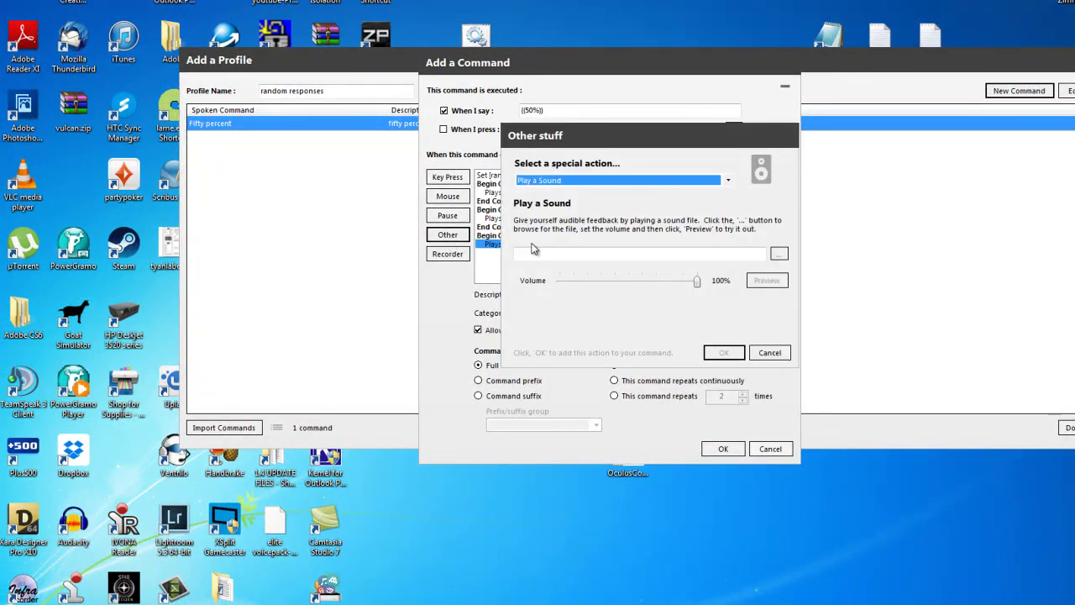
left_click(725, 182)
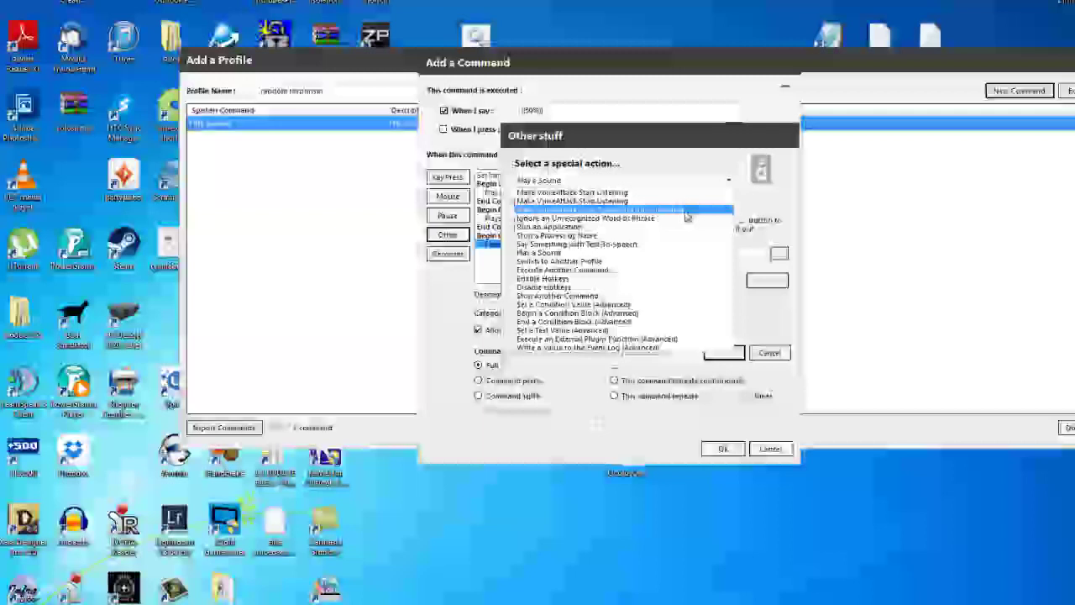
left_click(575, 322)
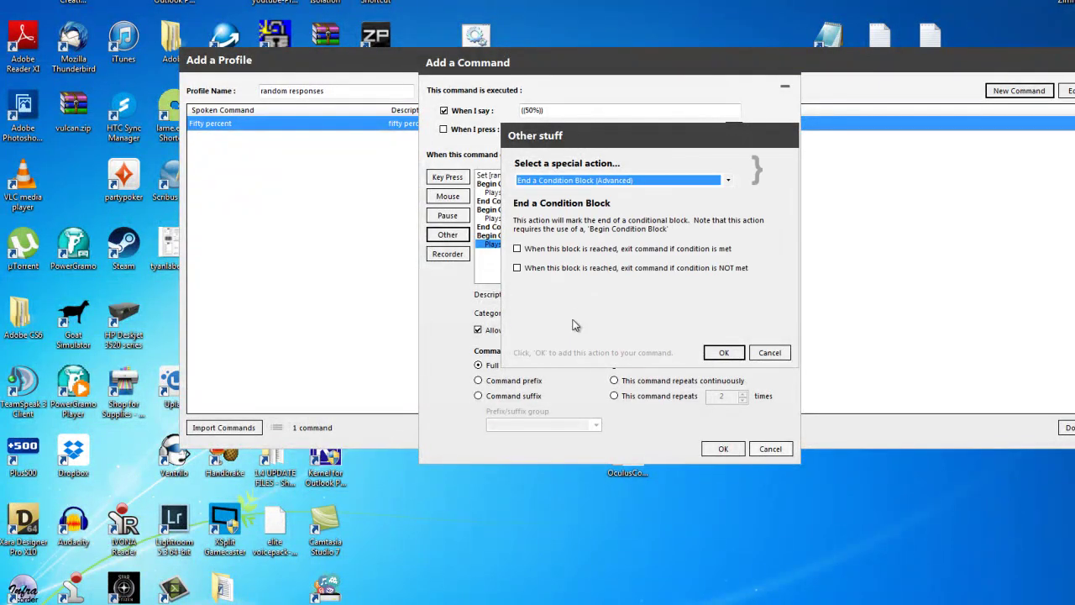
left_click(534, 250)
left_click(722, 353)
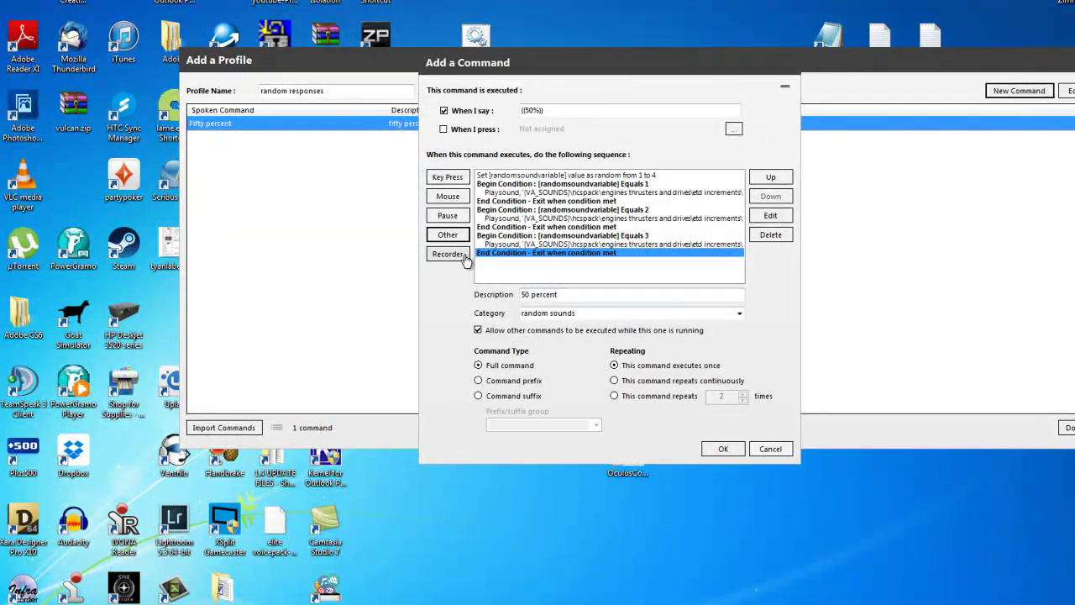
- Add a Begin a Condition Block action for "randomsoundvariable" equals 4, pasting the copied condition name
left_click(447, 235)
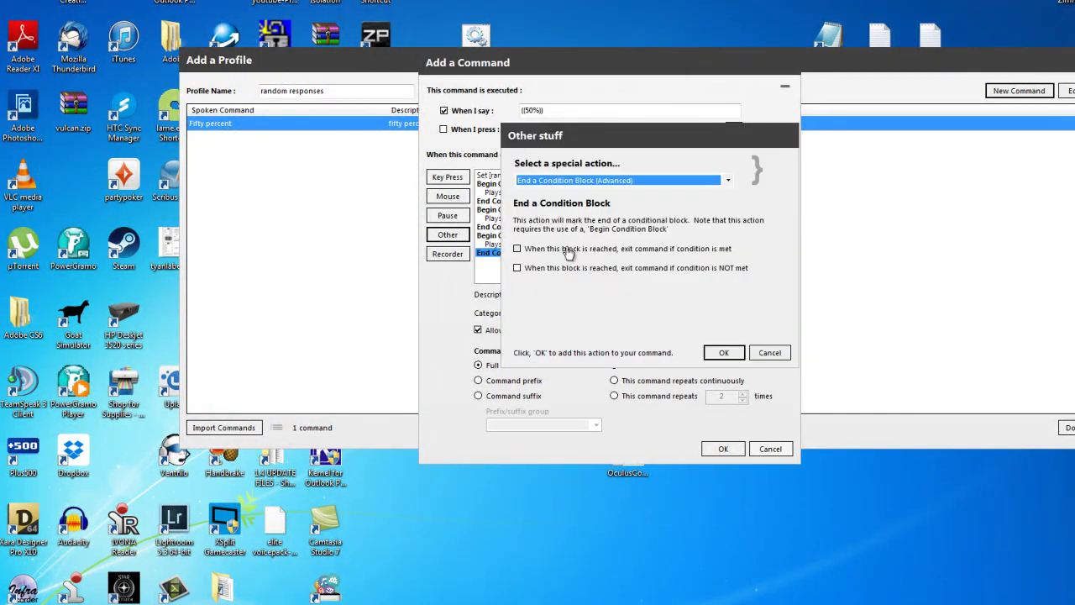
left_click(702, 183)
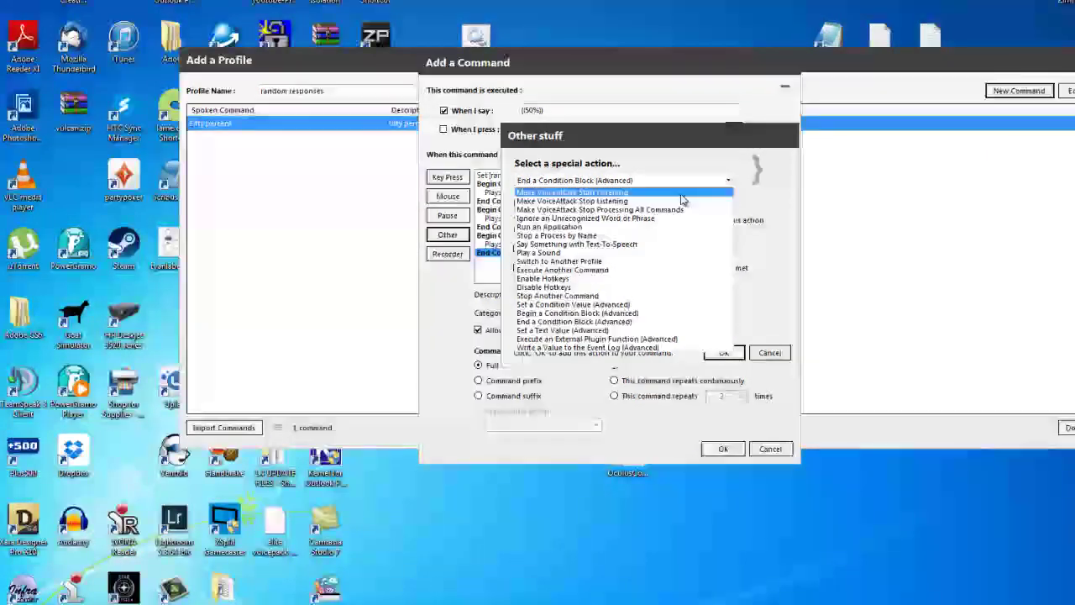
left_click(560, 313)
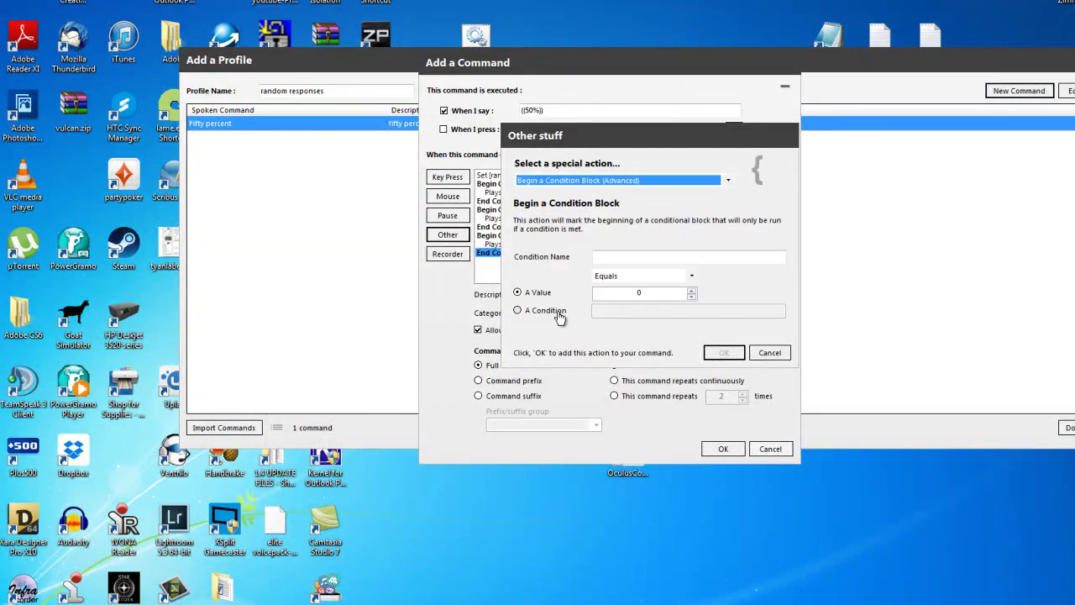
left_click(602, 259)
right_click(601, 260)
left_click(634, 312)
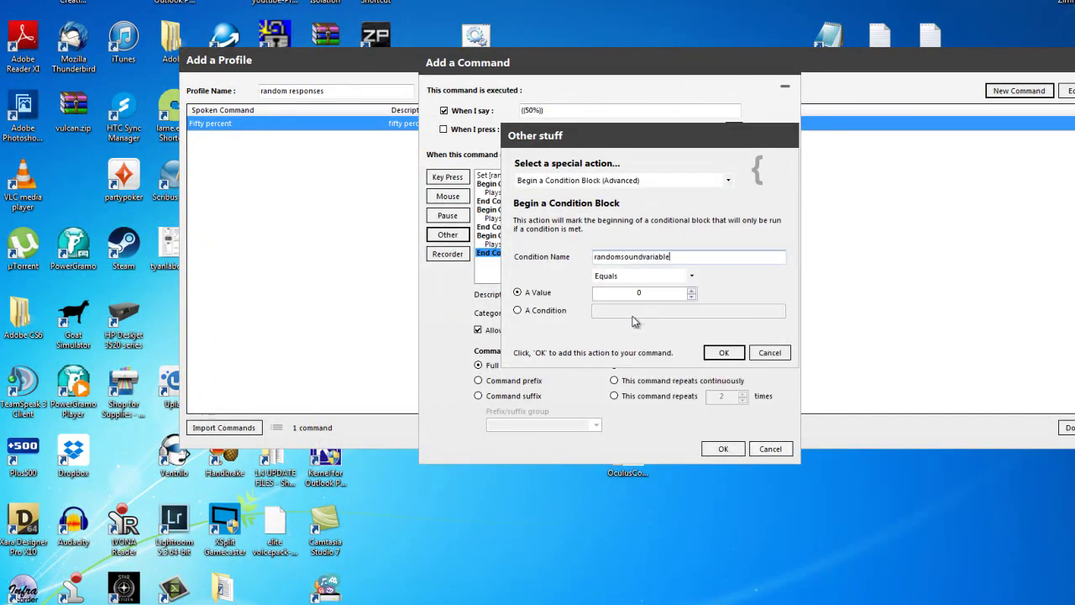
double_click(692, 291)
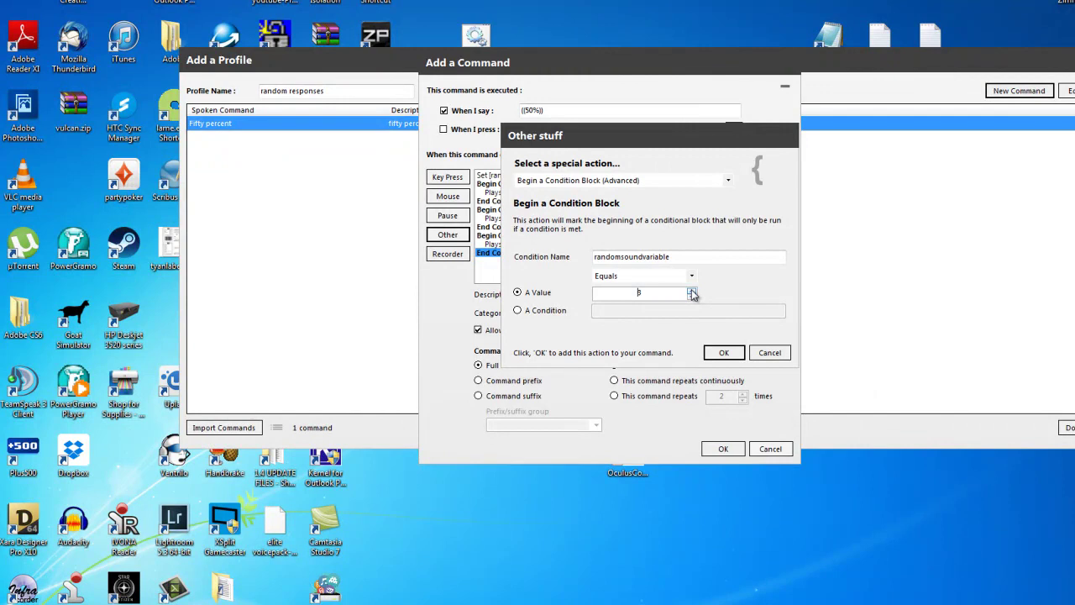
left_click(723, 352)
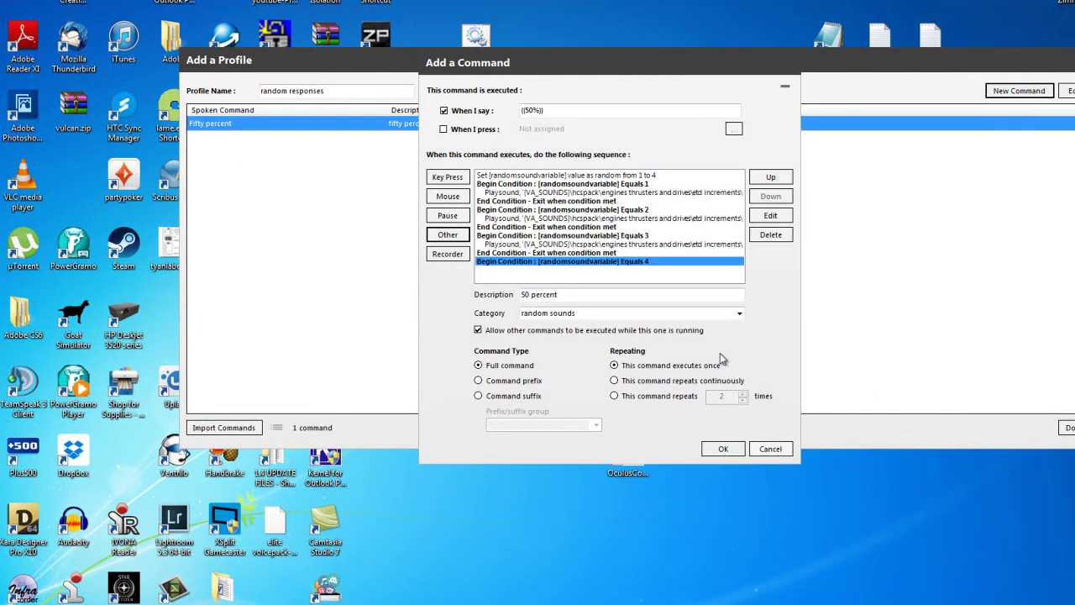
- Add a Play a Sound action using "okay 50 percent engaged.mp3" from the etd increments folder inside the "equals 4" block
left_click(448, 235)
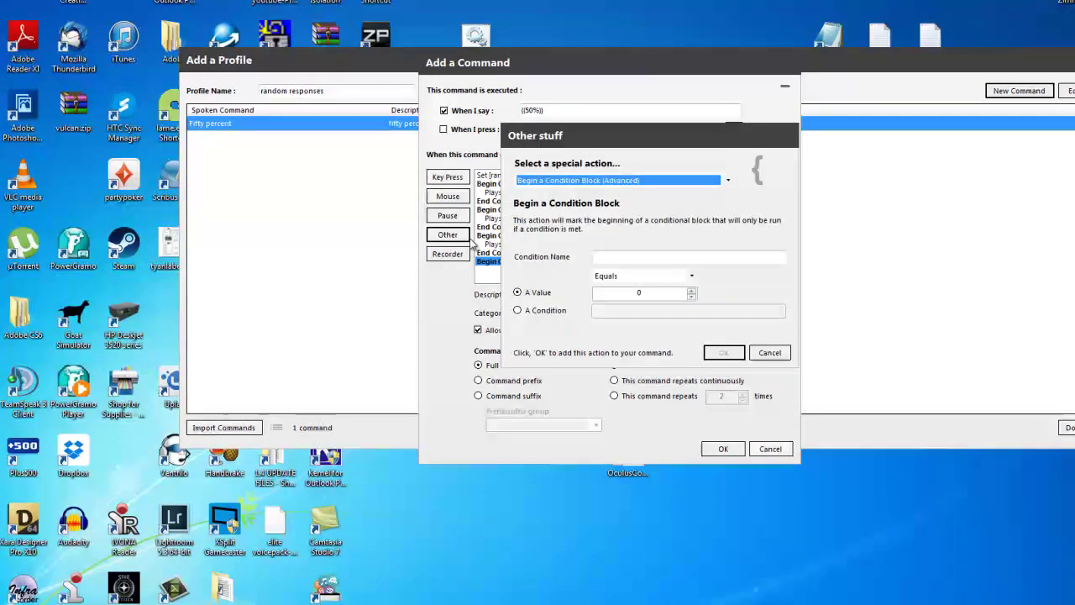
left_click(728, 181)
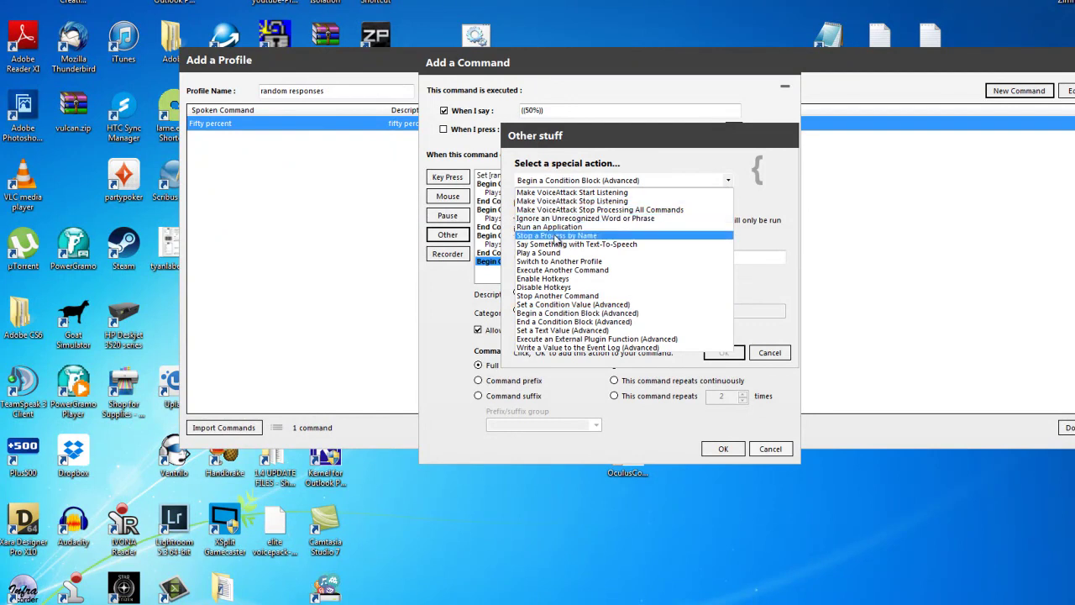
left_click(551, 252)
left_click(779, 253)
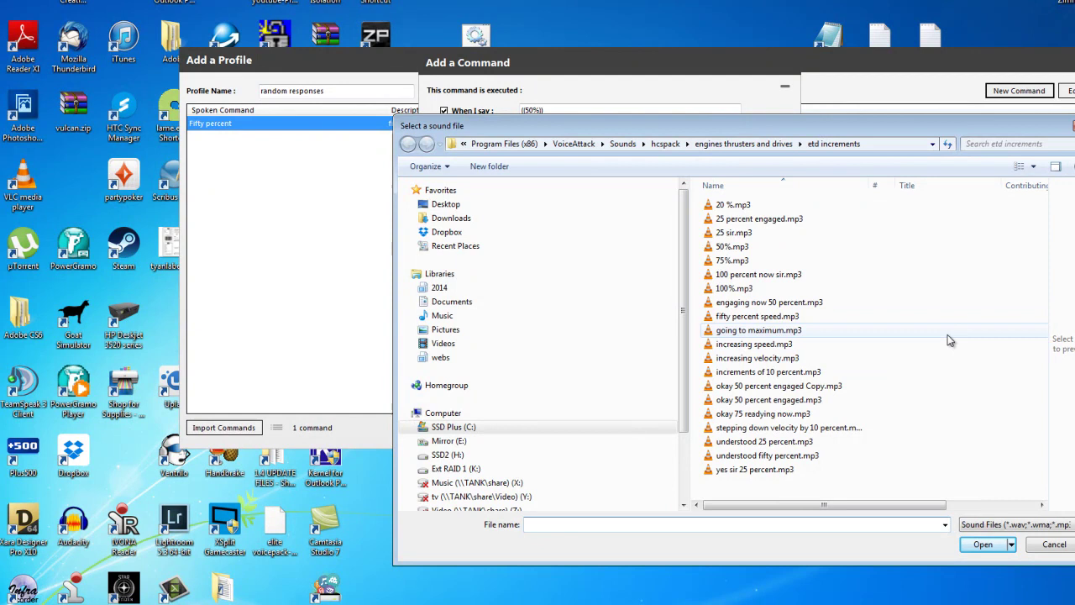
left_click(786, 401)
left_click(983, 544)
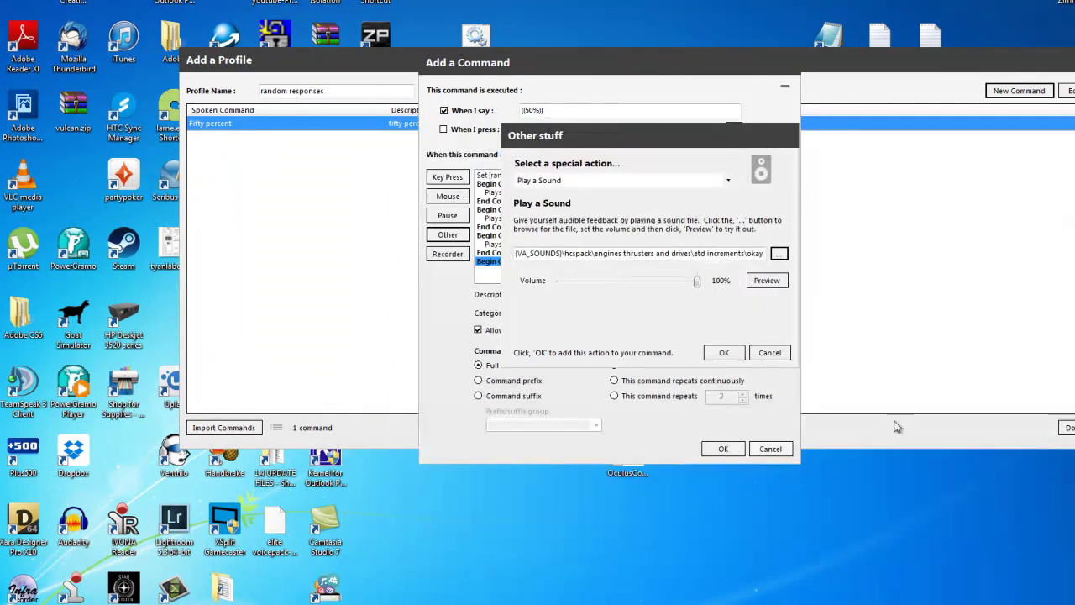
left_click(724, 352)
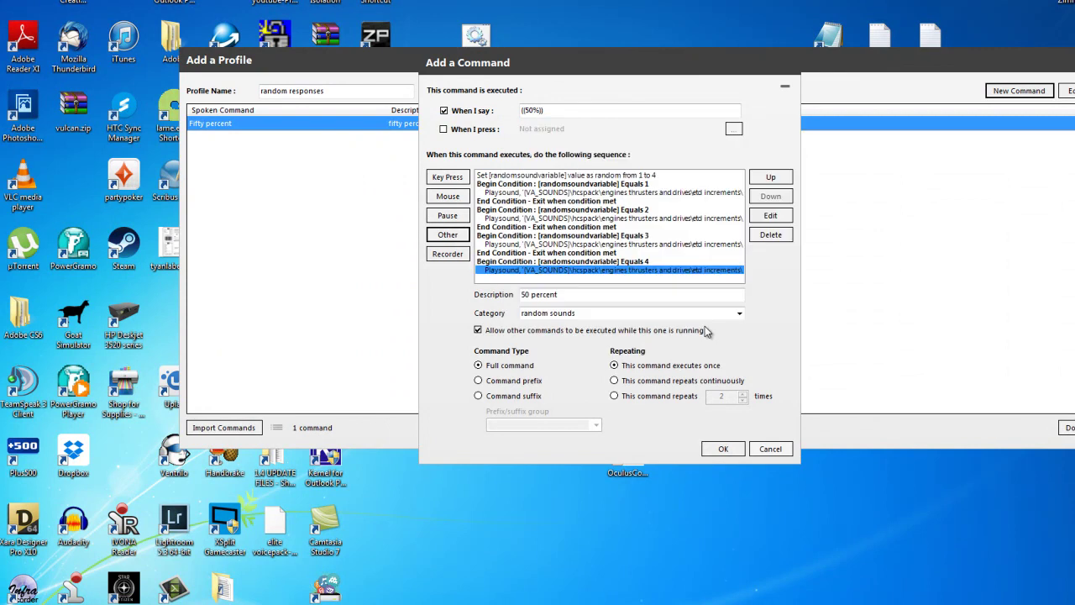
- Close the "equals 4" block with an End a Condition Block action without exit options, and save the "((50%))" command
left_click(446, 237)
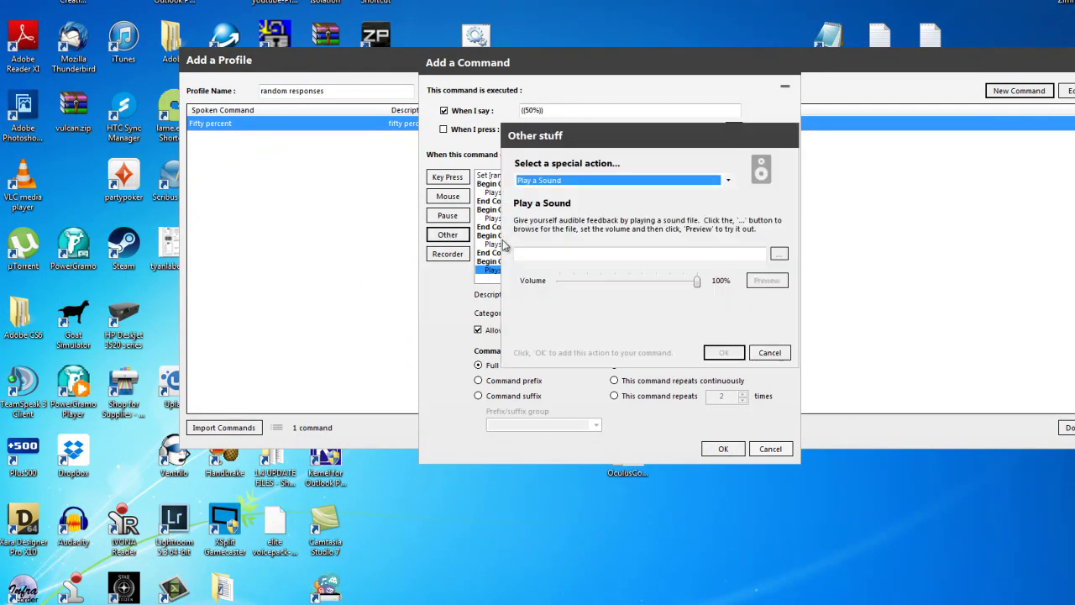
left_click(728, 181)
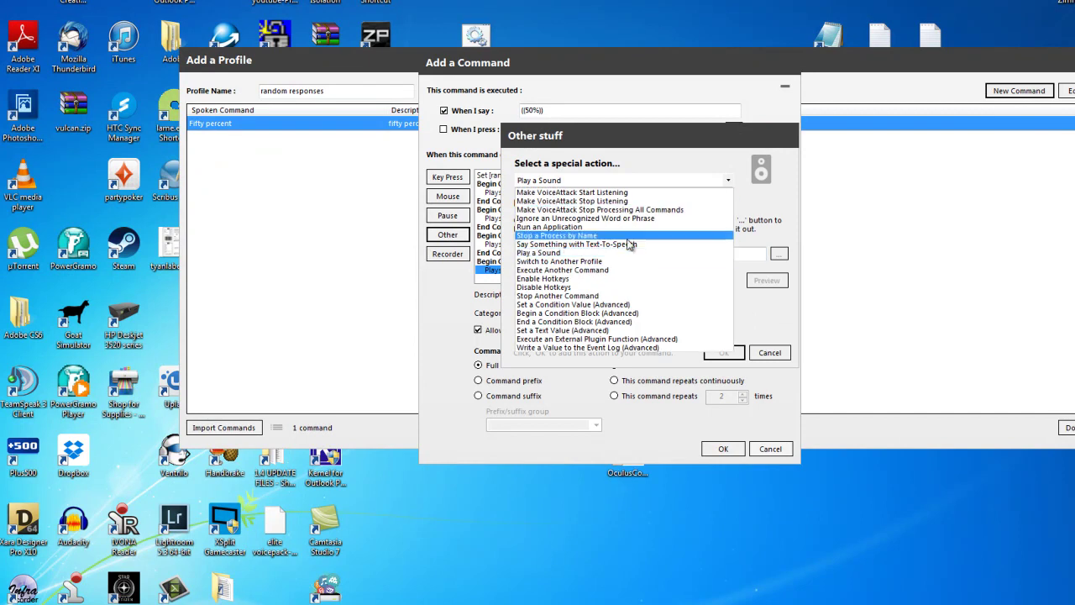
left_click(577, 322)
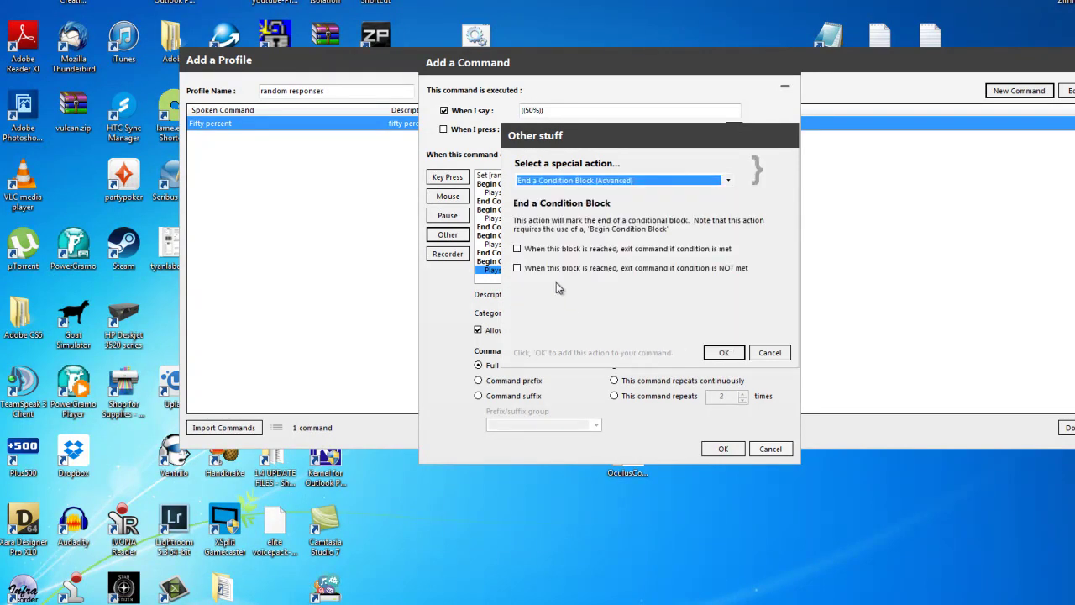
left_click(722, 352)
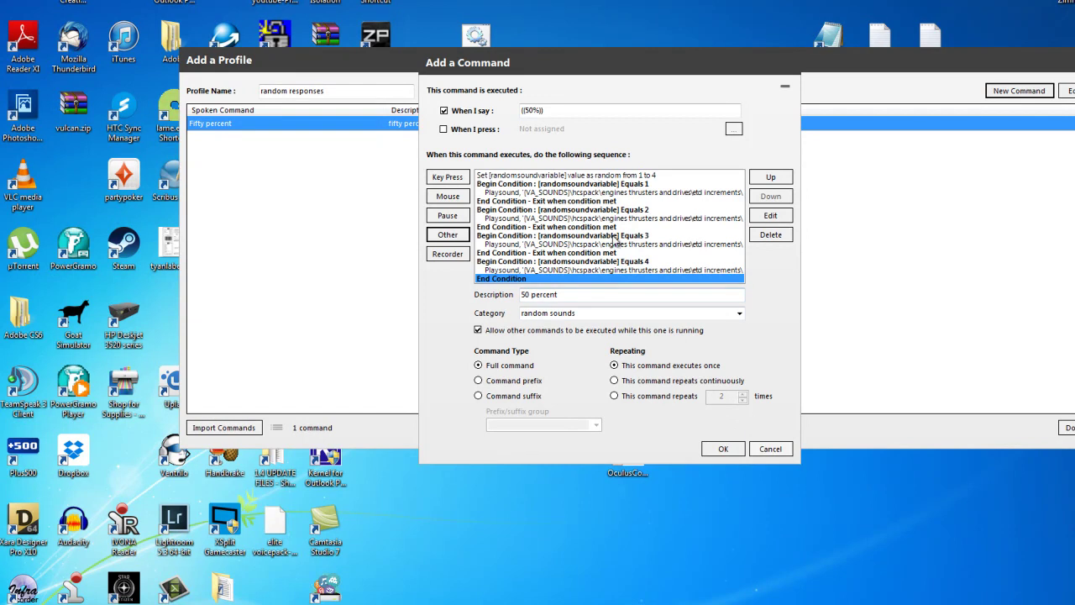
left_click(722, 449)
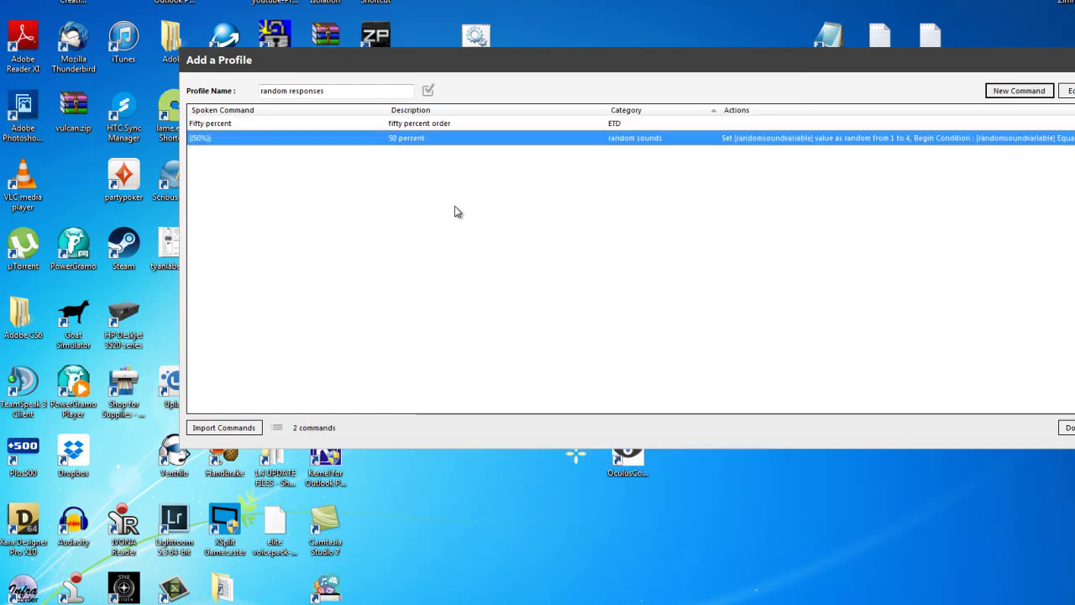
- Edit the "Fifty percent" command and add a NumPad 2 keypress that is pressed and released
left_click(407, 123)
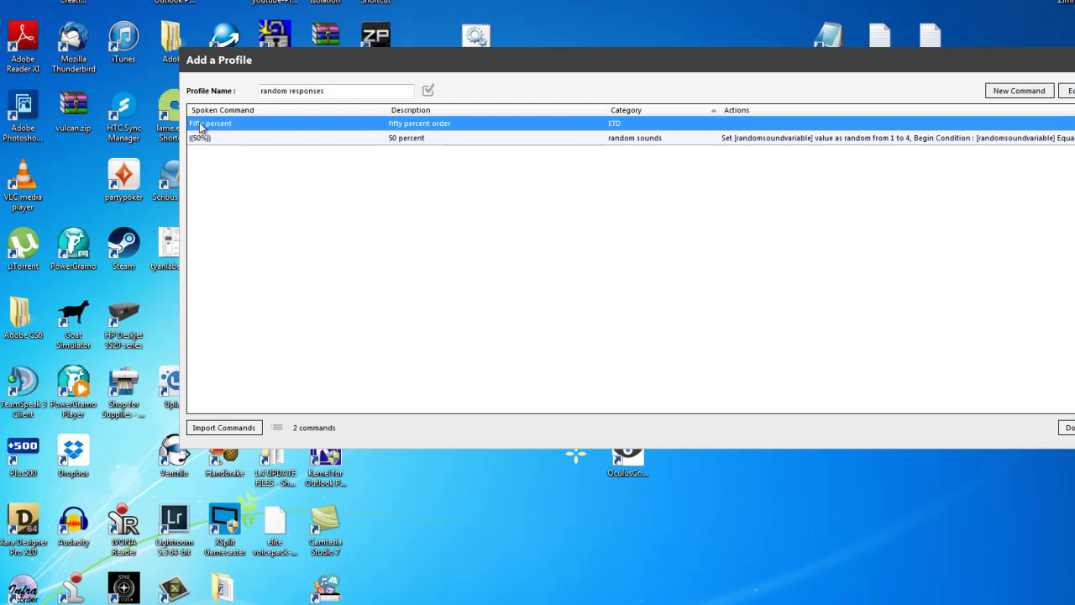
left_click(1069, 91)
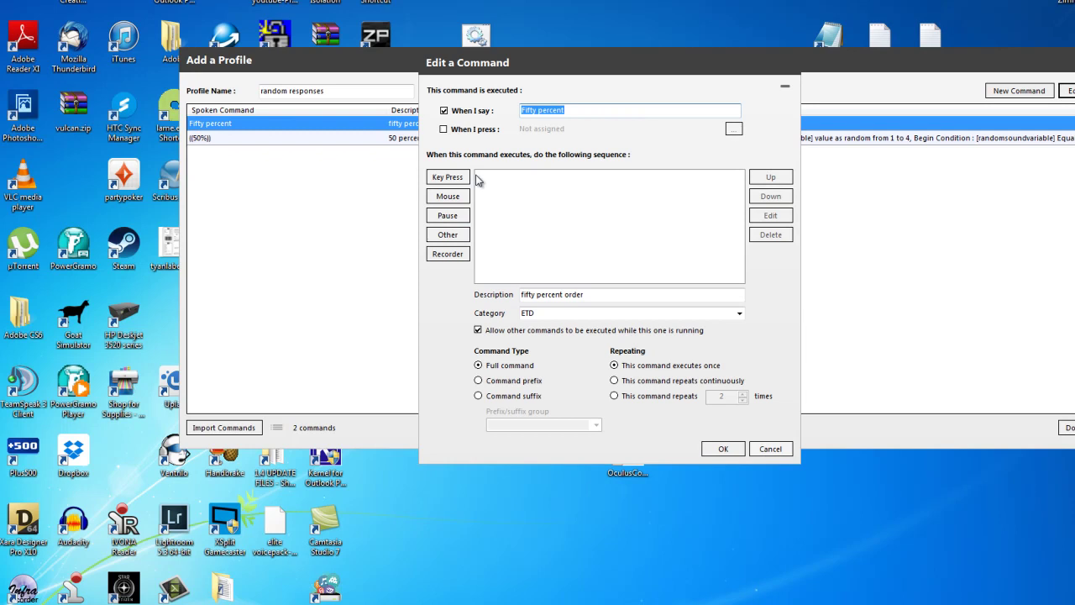
left_click(531, 206)
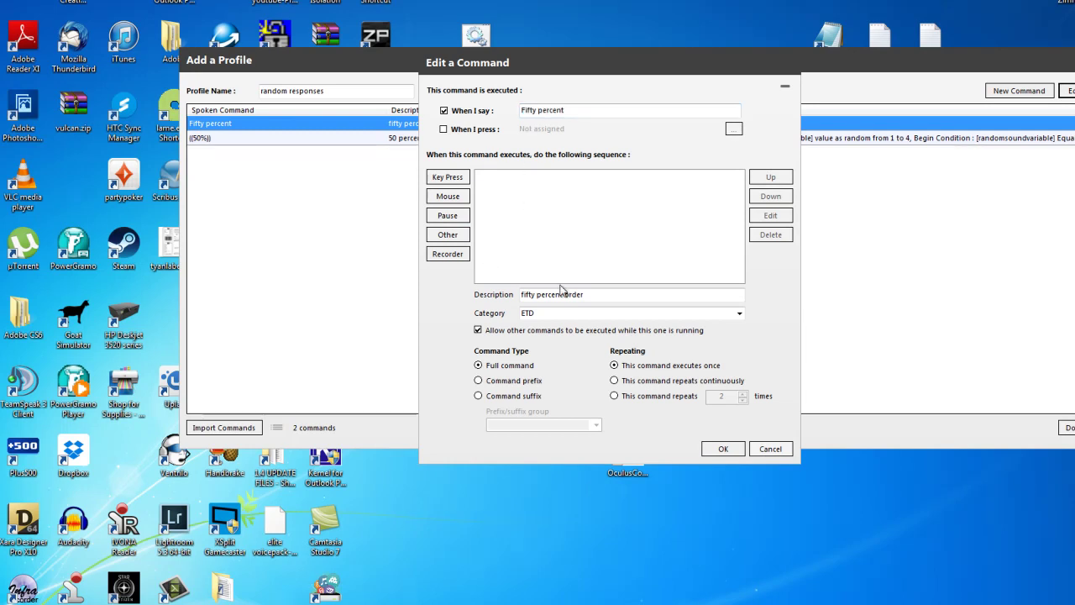
left_click(444, 178)
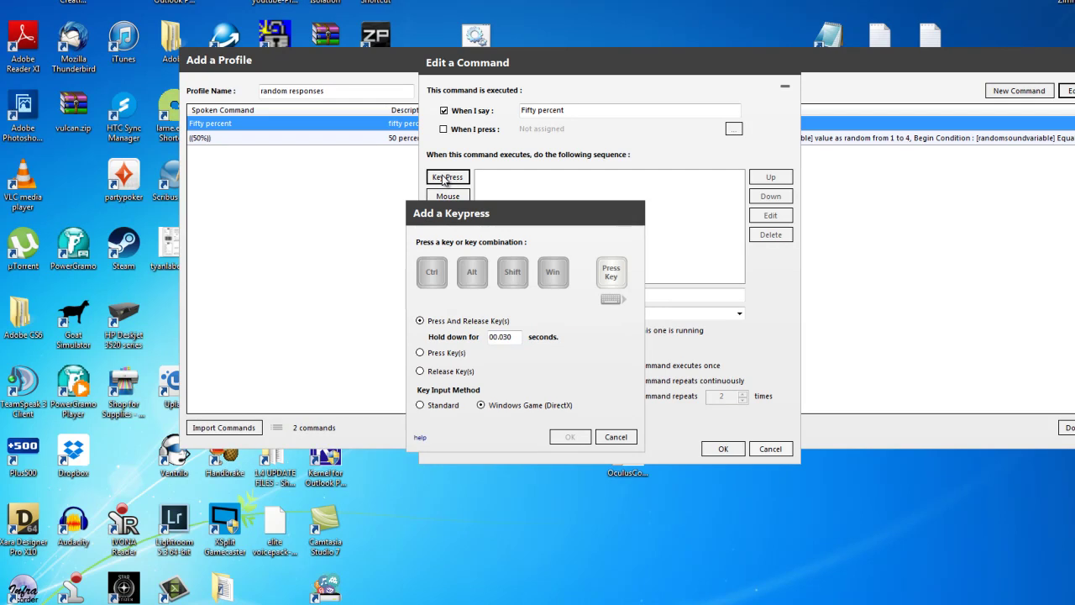
key("KP_2")
left_click(569, 437)
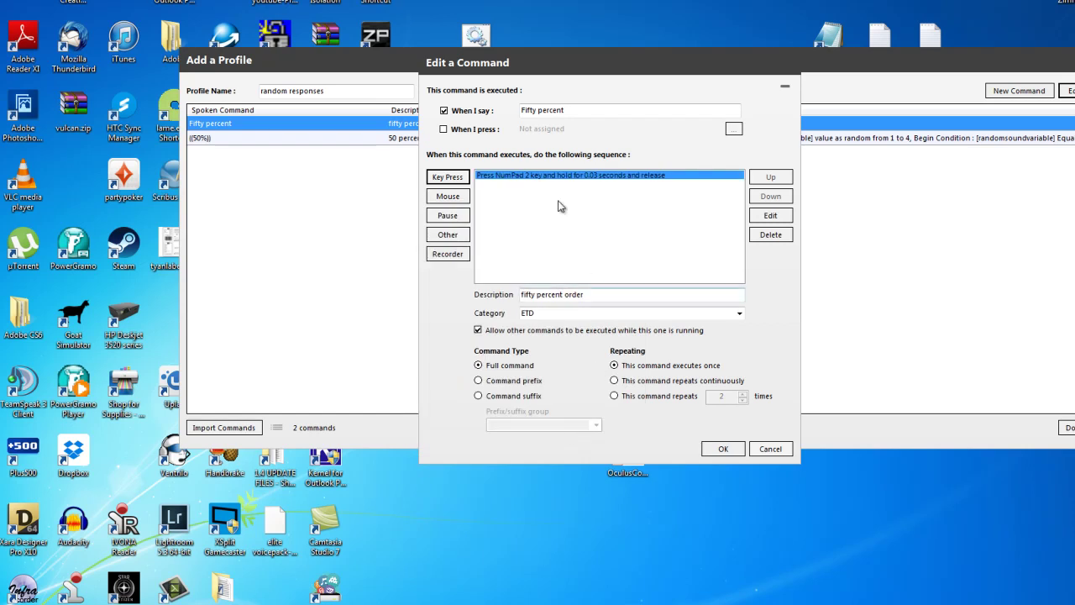
- Add an Execute Another Command action that runs "((50%))" and waits for completion, then save the command and the profile
left_click(446, 238)
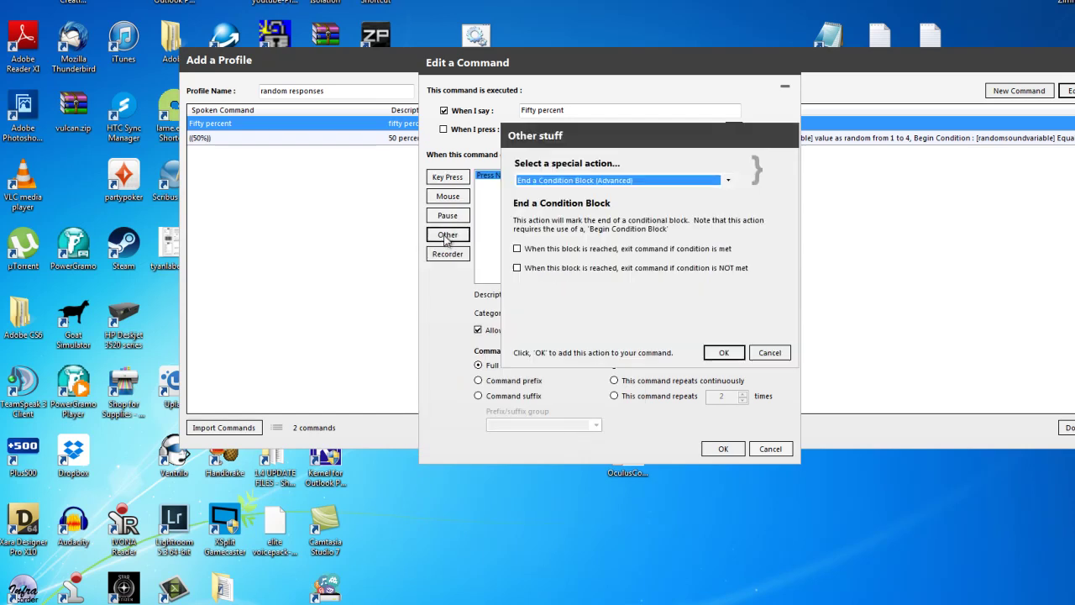
left_click(729, 182)
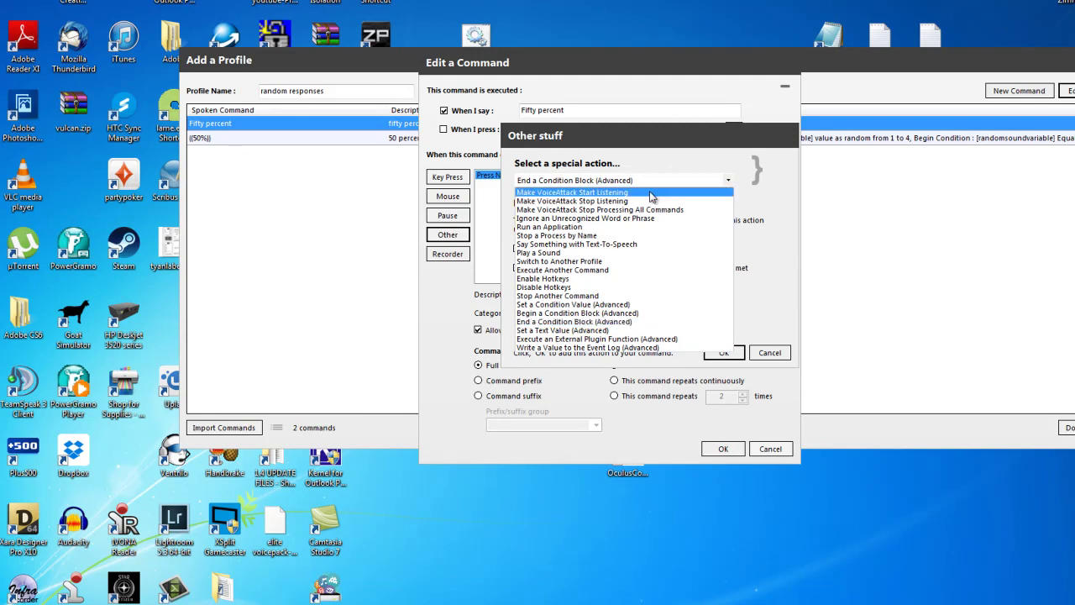
left_click(545, 270)
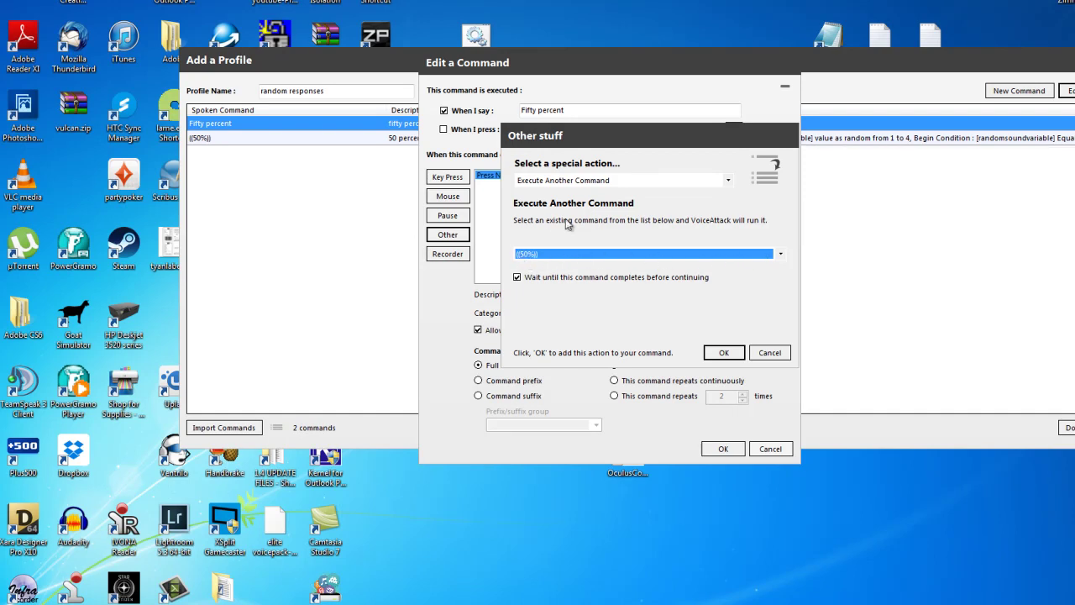
left_click(722, 352)
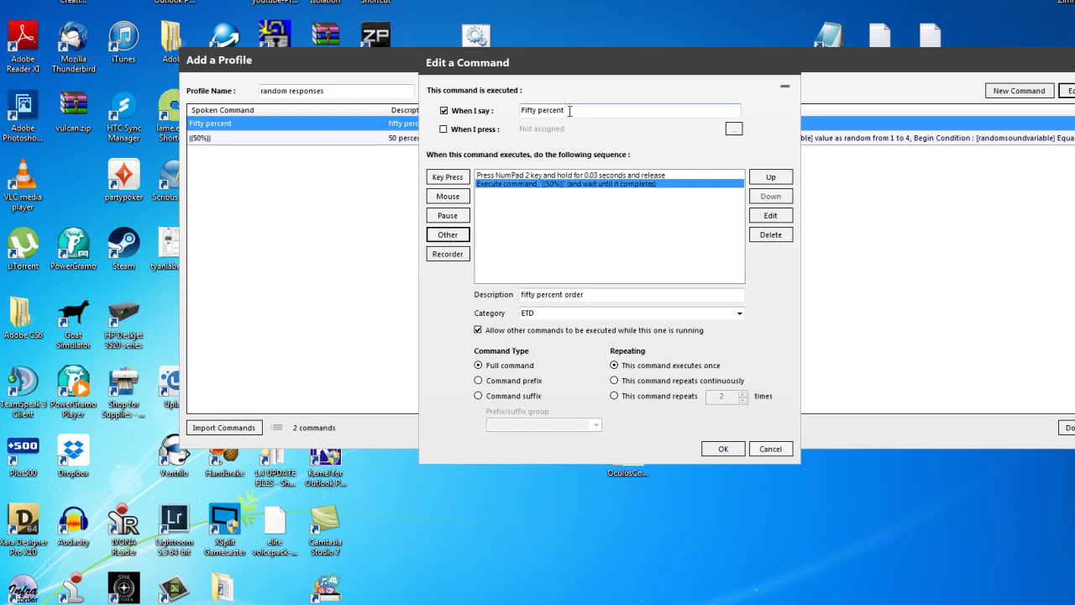
left_click(719, 451)
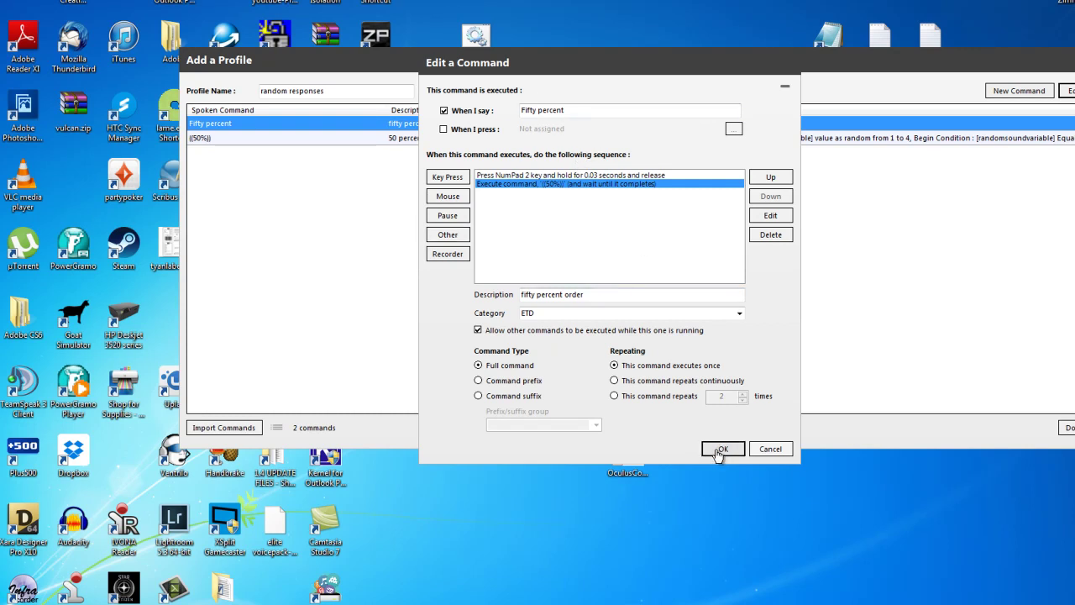
left_click(1063, 429)
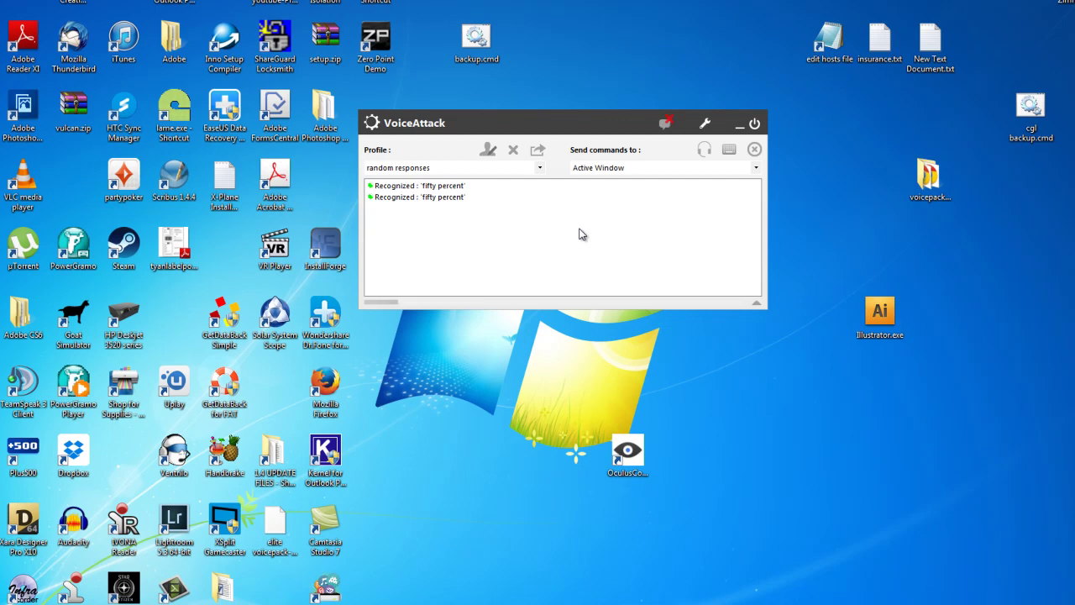
- Reopen the "random responses" profile and open the Play a Sound action in the "equals 1" block of "((50%))" for editing
left_click(488, 149)
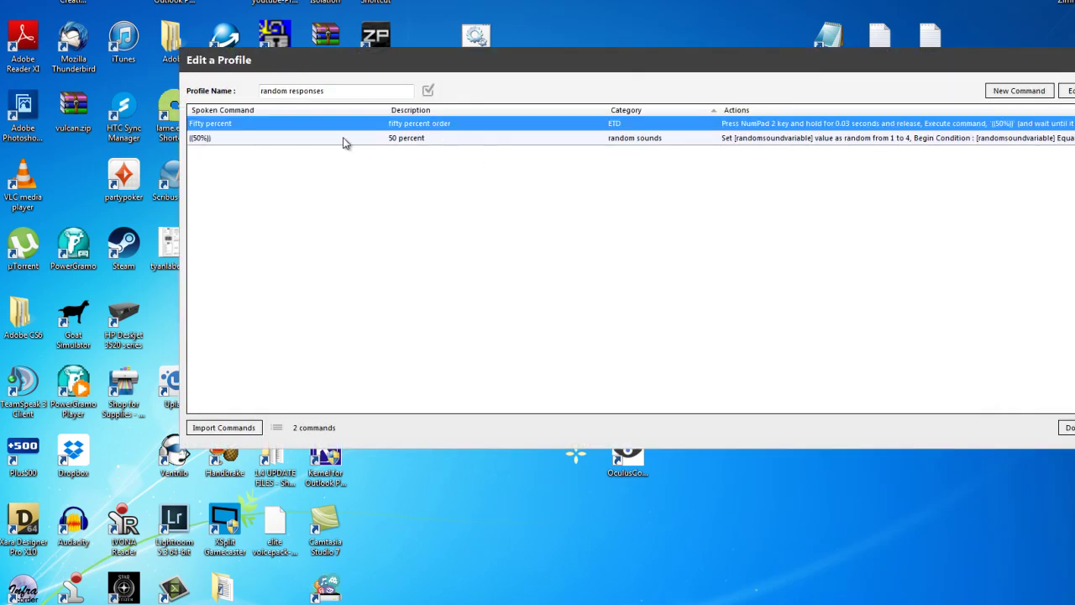
left_click(251, 140)
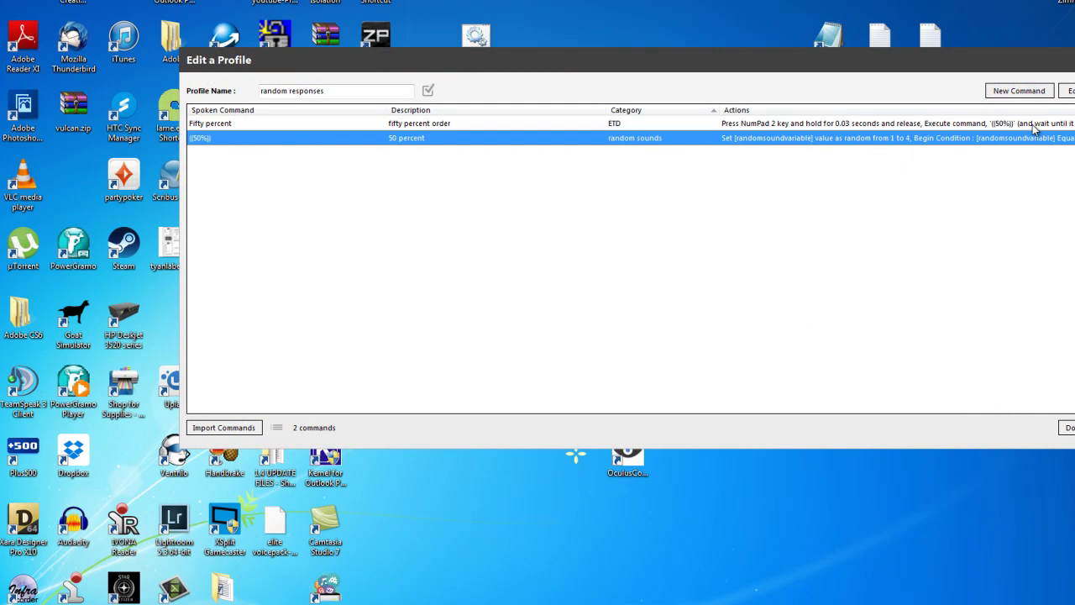
left_click(1069, 90)
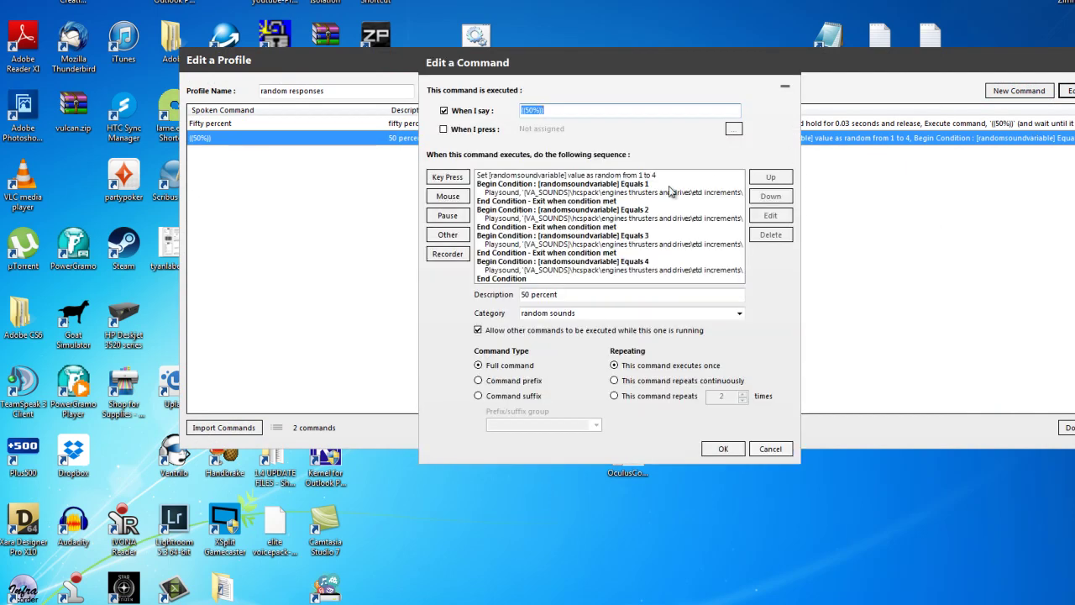
left_click(639, 193)
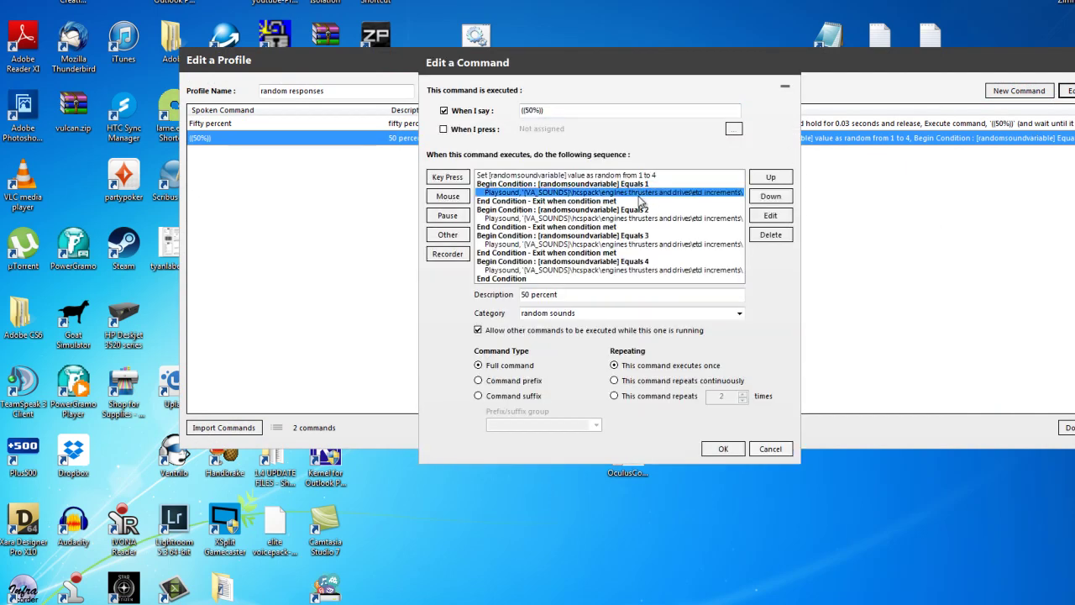
left_click(771, 216)
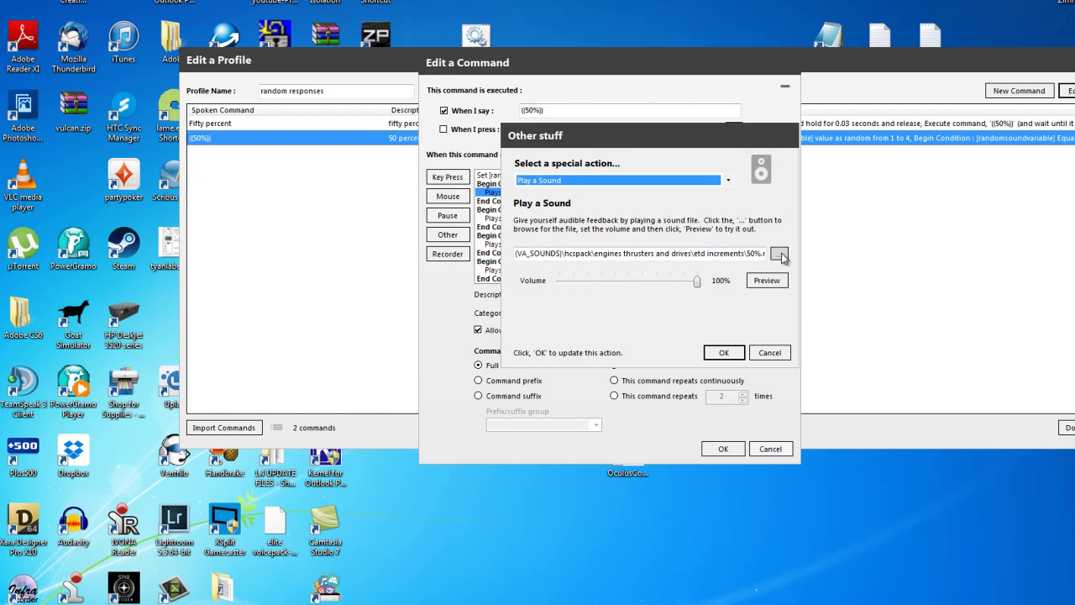
left_click(778, 253)
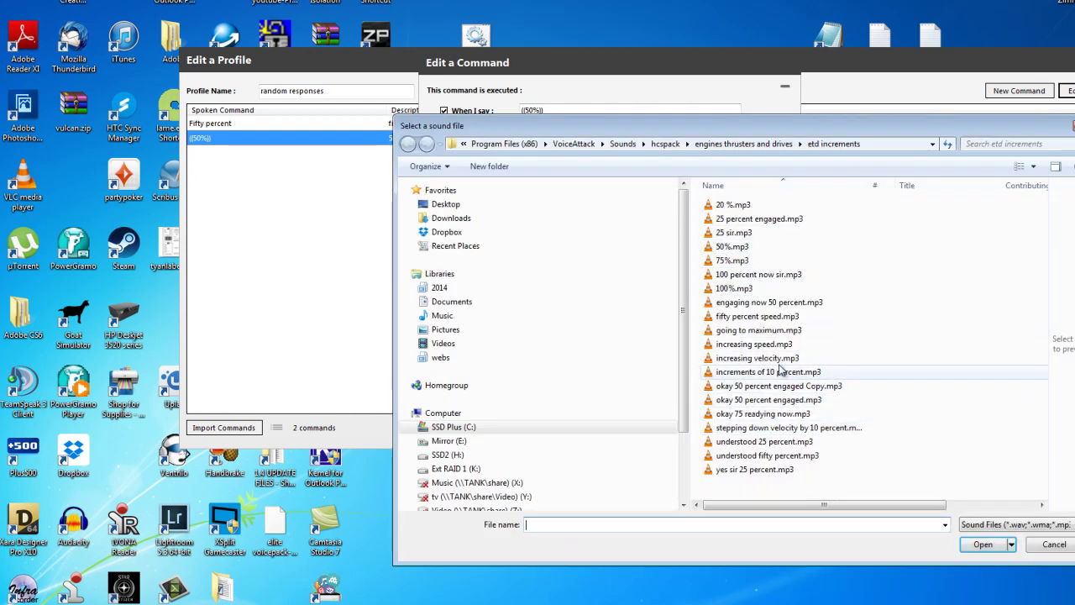
left_click(765, 304)
left_click(732, 246)
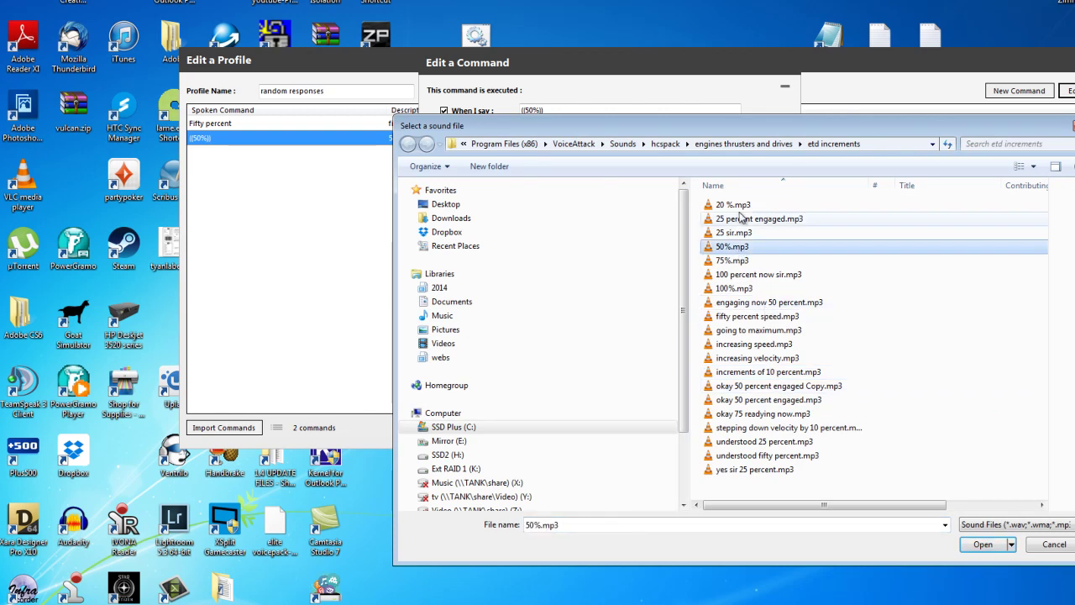
left_click(1054, 544)
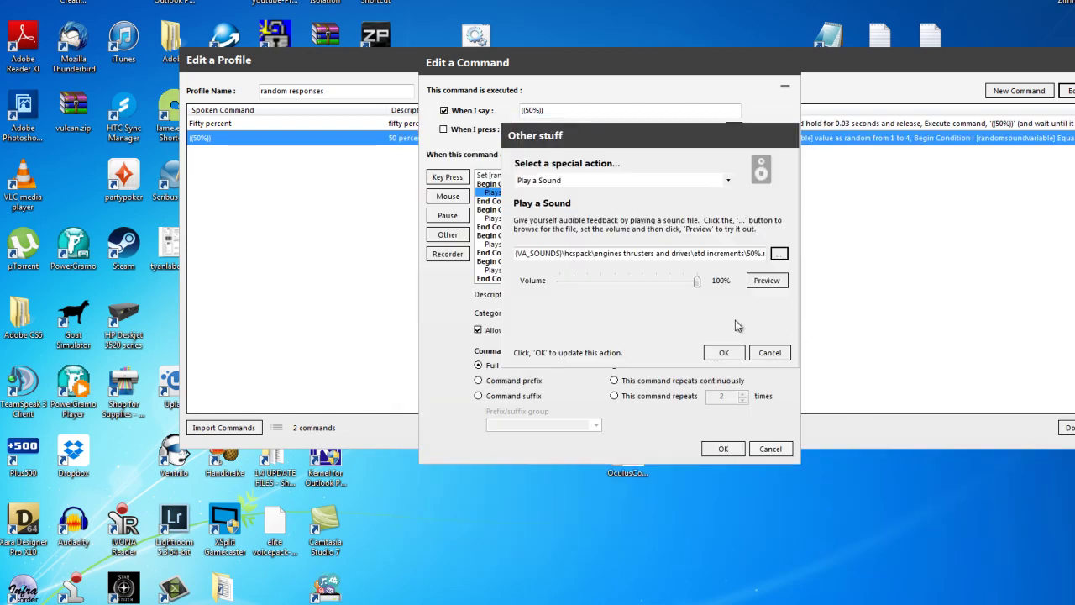
- Preview the "equals 1" sound, close the action without changes, and look through the condition blocks of "((50%))"
left_click(766, 279)
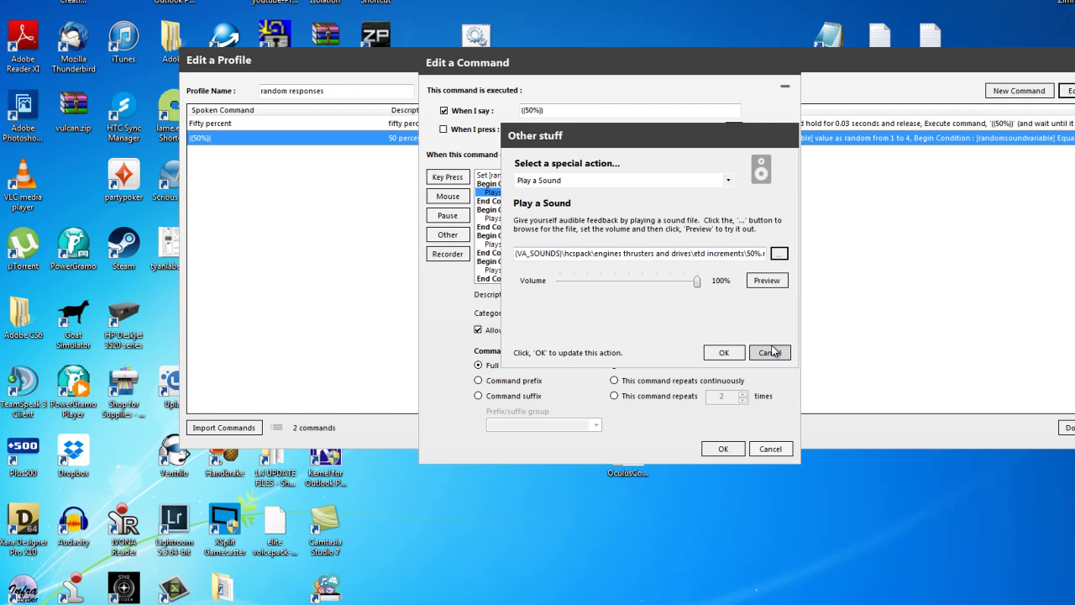
left_click(769, 353)
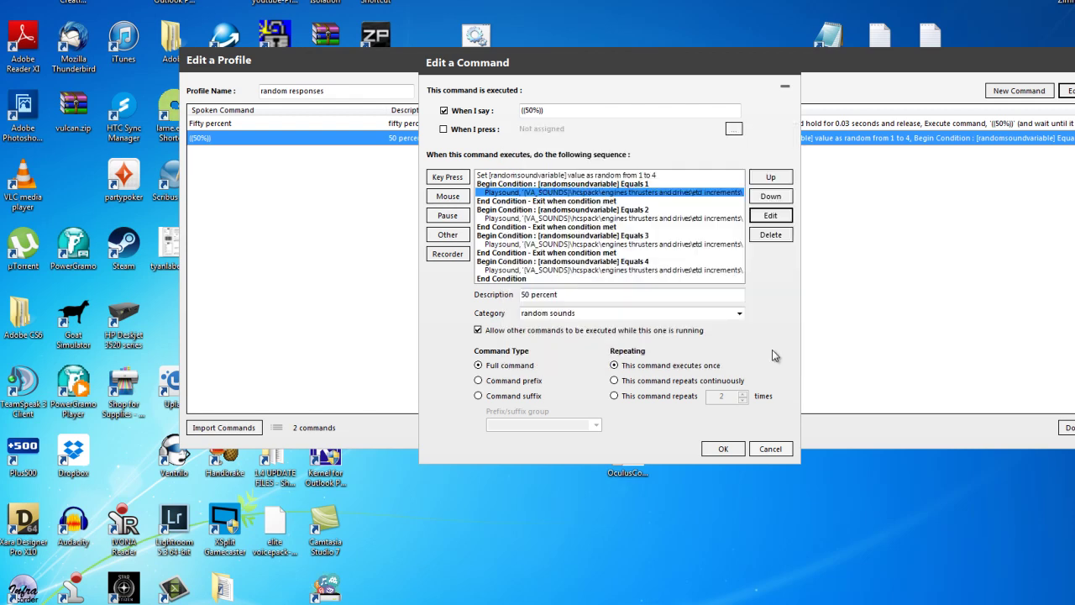
left_click(593, 278)
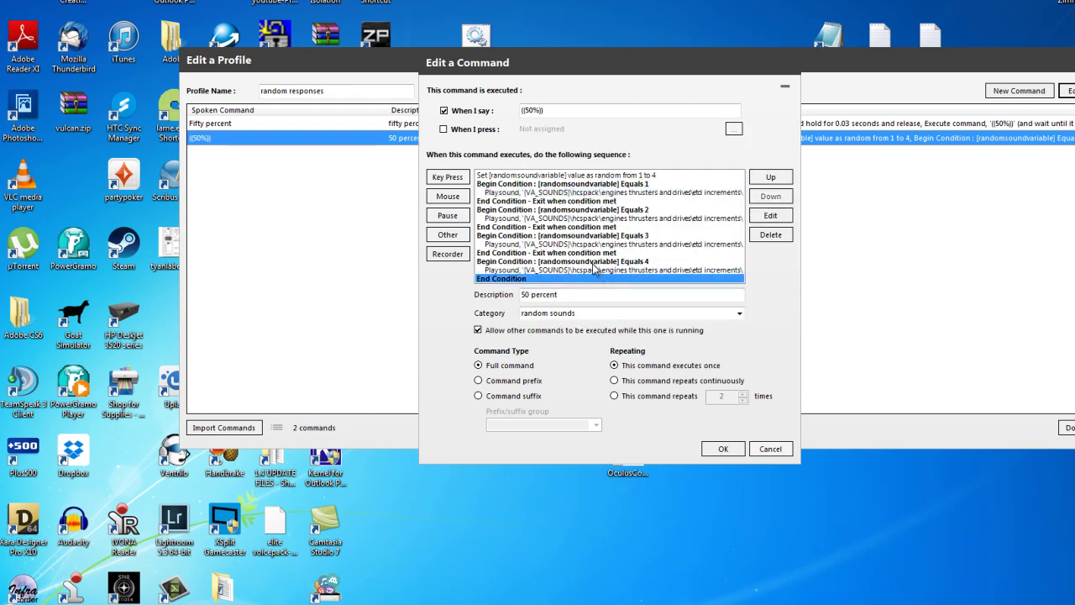
left_click(542, 268)
left_click(544, 252)
left_click(548, 243)
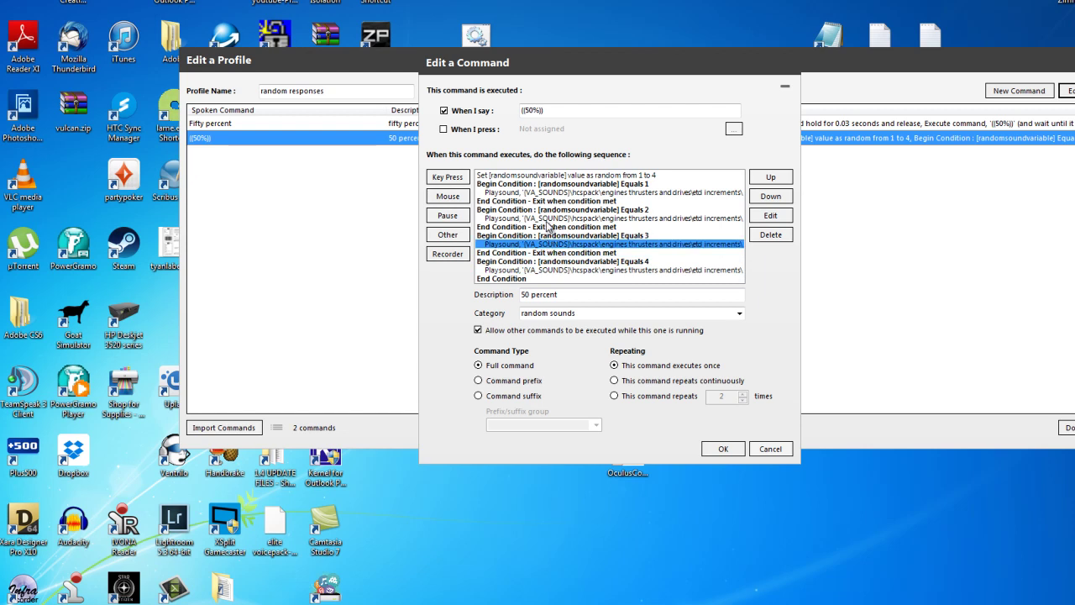
left_click(551, 218)
left_click(551, 202)
left_click(553, 184)
left_click(553, 175)
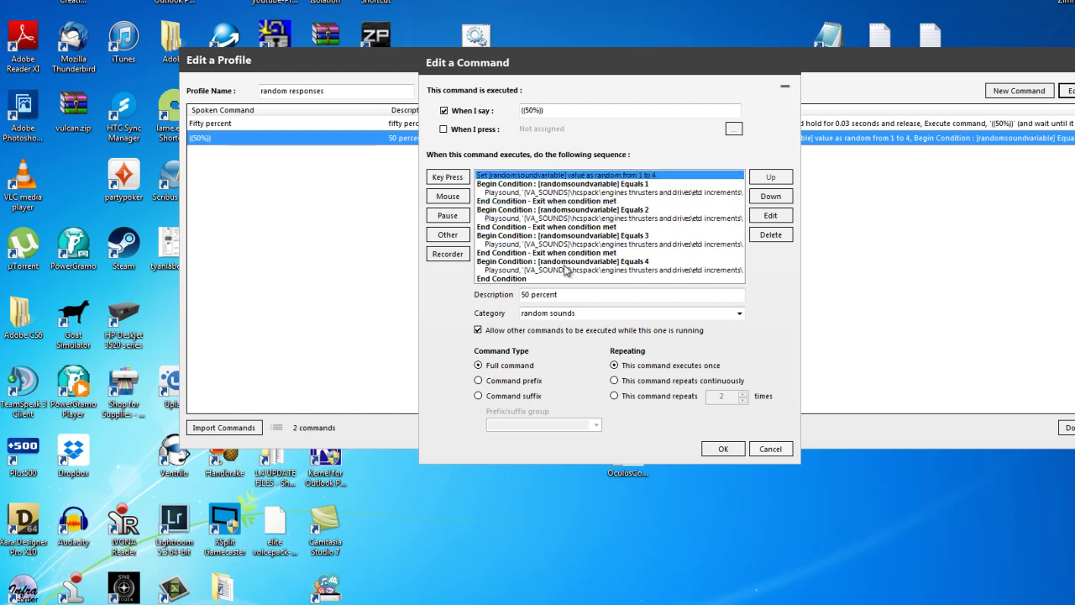
left_click(565, 263)
left_click(579, 271)
- Edit the Set a Condition Value action so "randomsoundvariable" takes a random value from 1 to 5
left_click(558, 175)
left_click(771, 217)
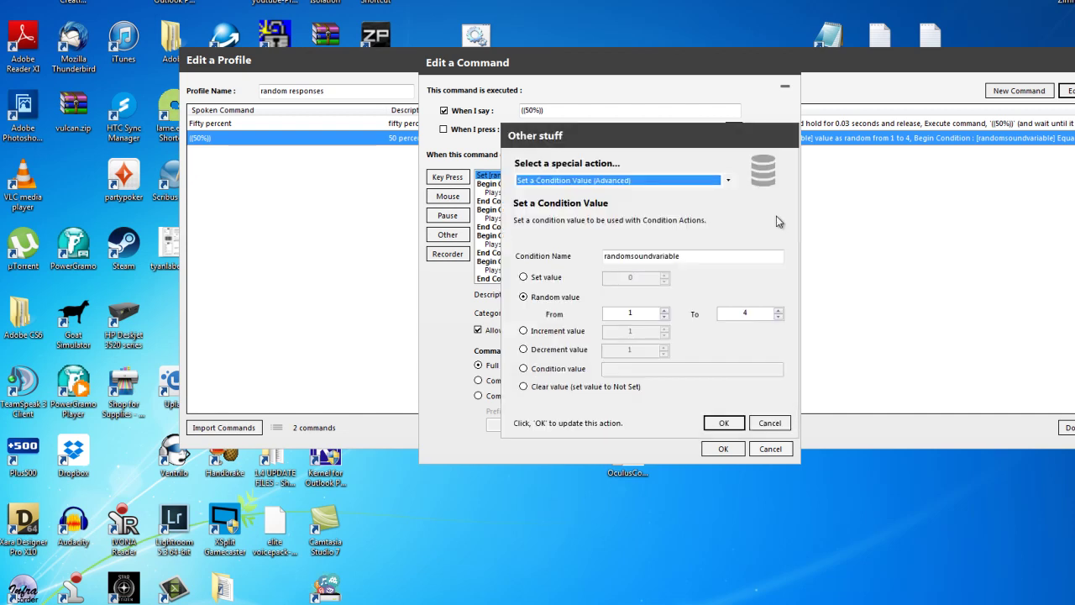
left_click(778, 310)
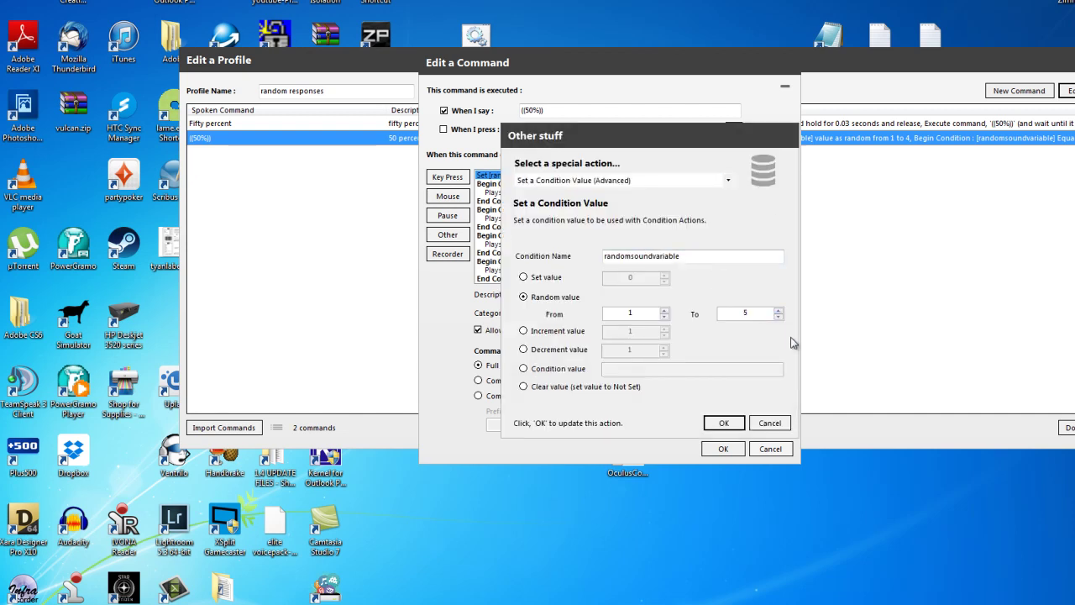
left_click(724, 423)
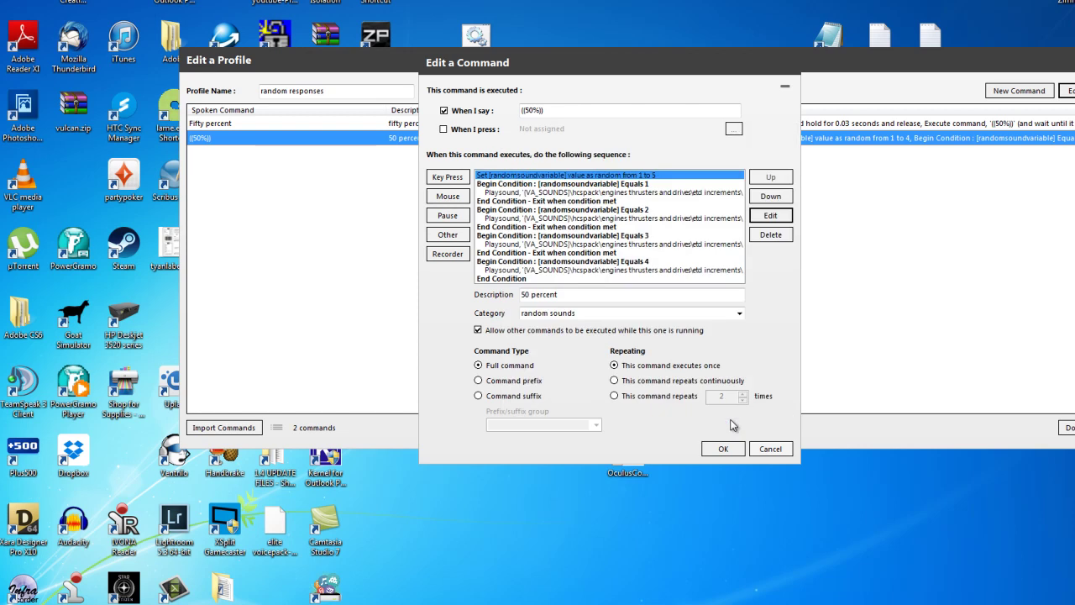
- Set the End Condition of the "equals 4" block to exit the command if the condition is met
left_click(521, 280)
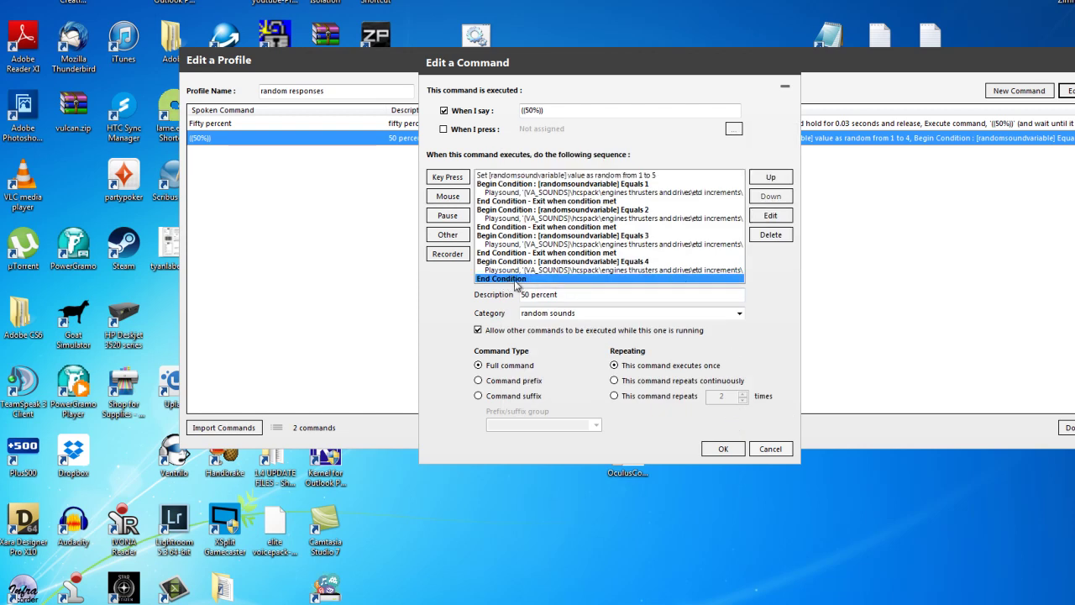
left_click(770, 216)
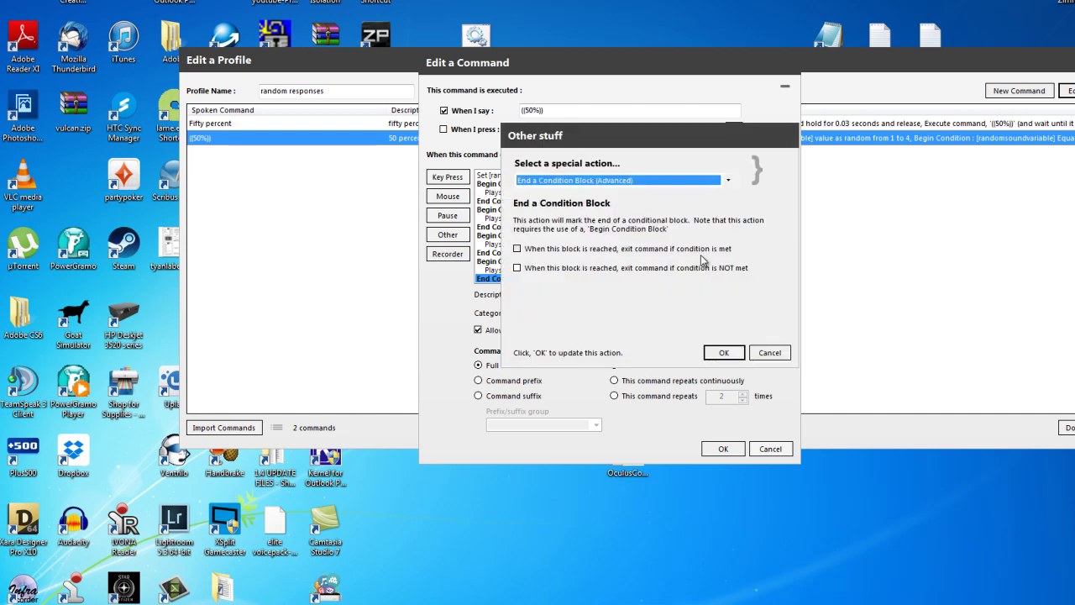
left_click(517, 249)
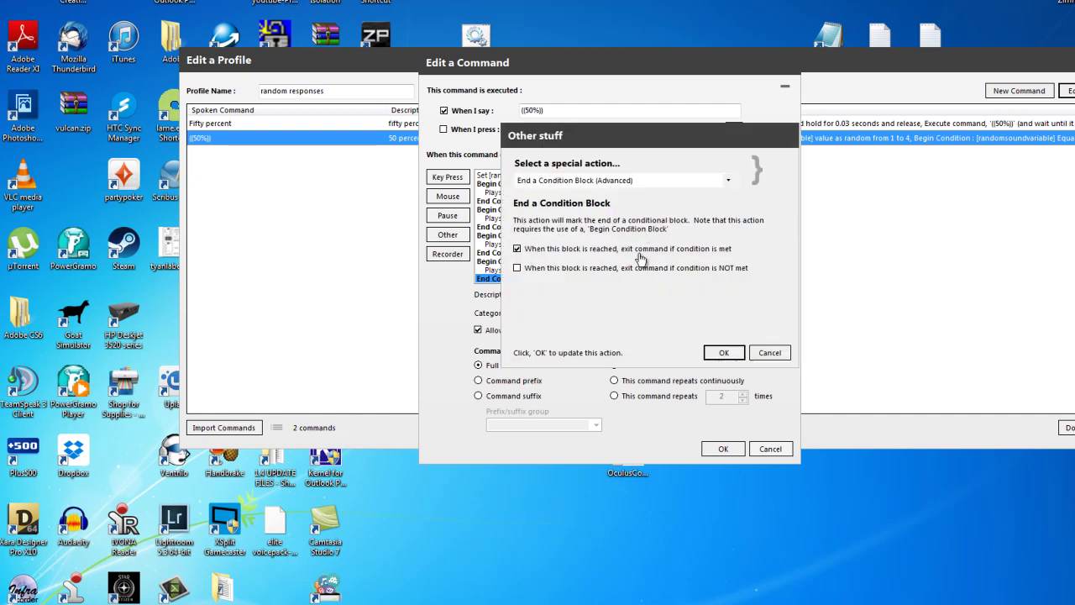
left_click(734, 355)
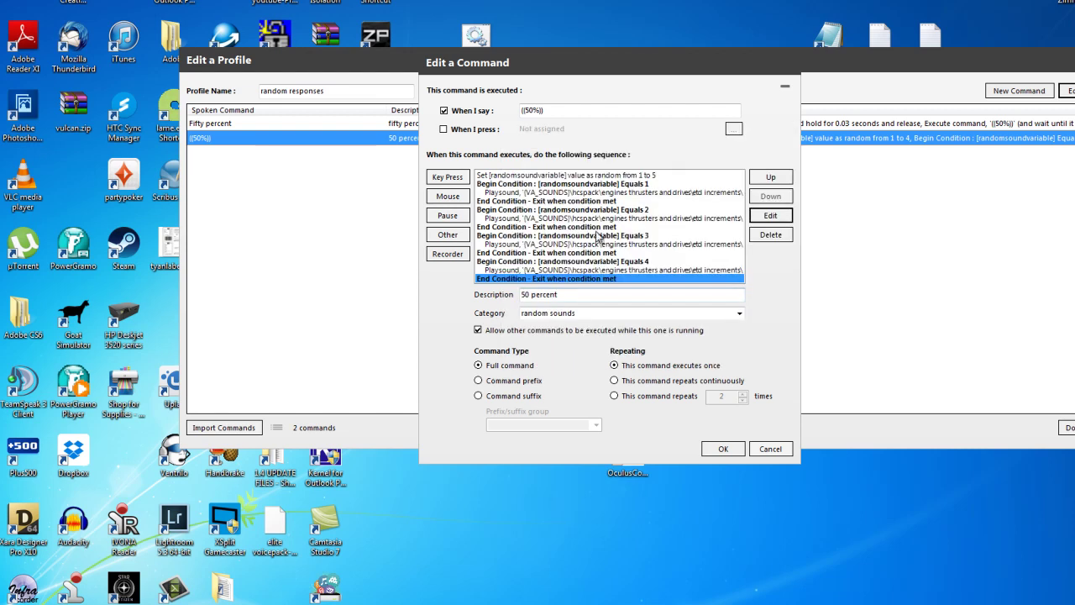
- Add a Begin a Condition Block action for "randomsoundvariable" equals 5 at the end of the sequence
left_click(448, 235)
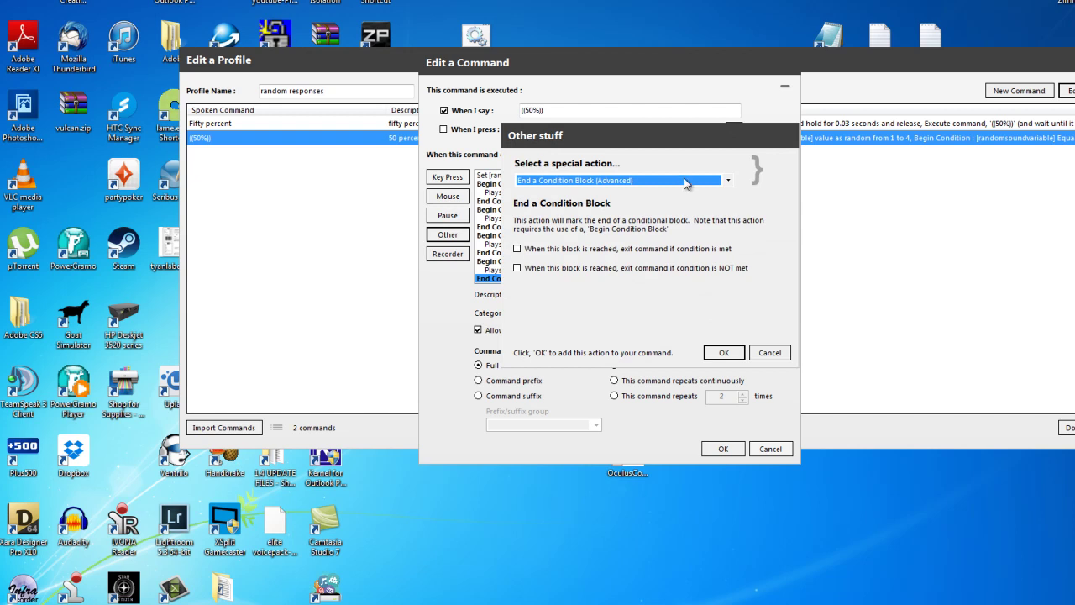
left_click(685, 183)
left_click(554, 313)
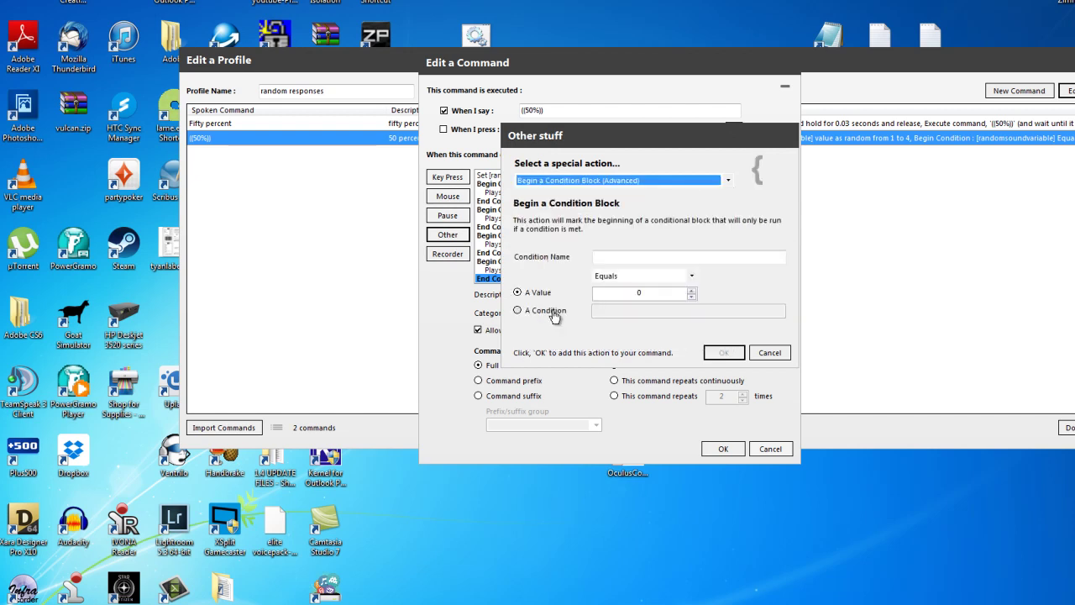
left_click(602, 256)
right_click(603, 261)
left_click(634, 315)
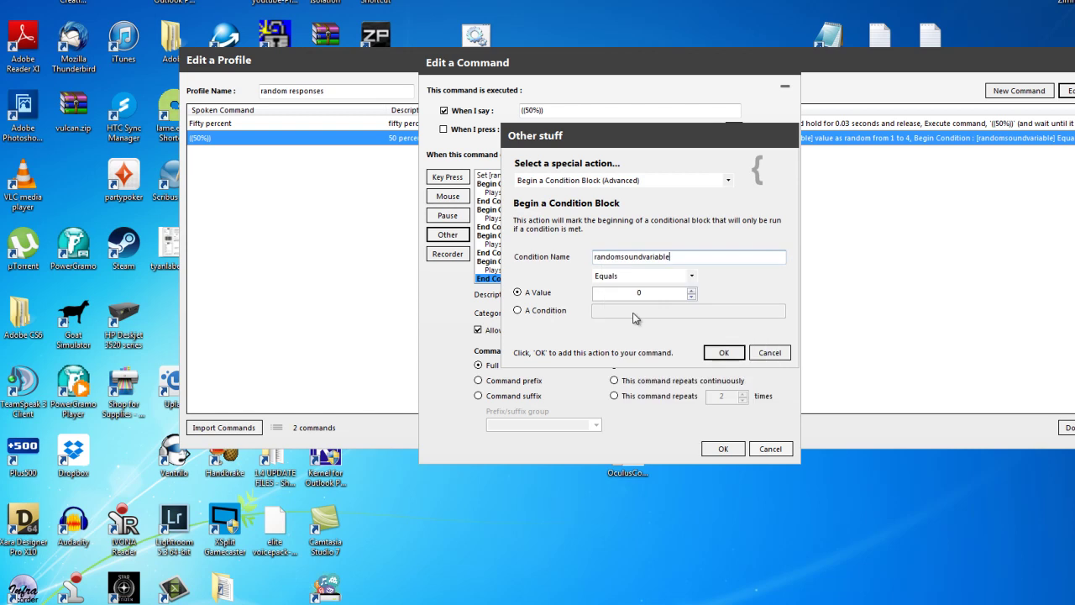
double_click(692, 290)
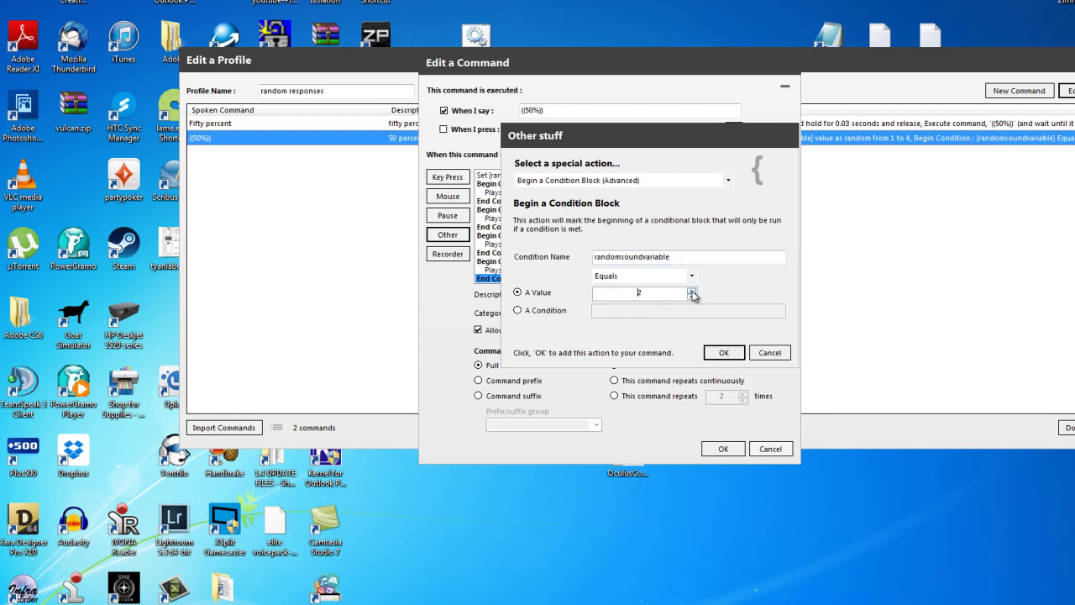
left_click(722, 353)
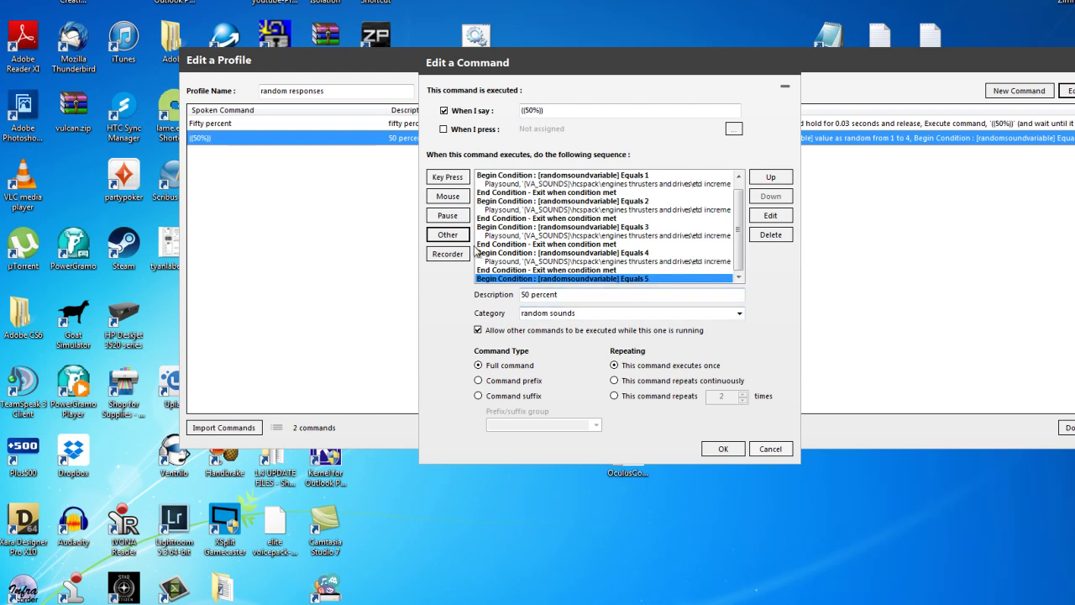
- Add a Play a Sound action with "understood fifty percent.mp3" to the "equals 5" block, previewing the sound before adding it
left_click(447, 237)
left_click(728, 182)
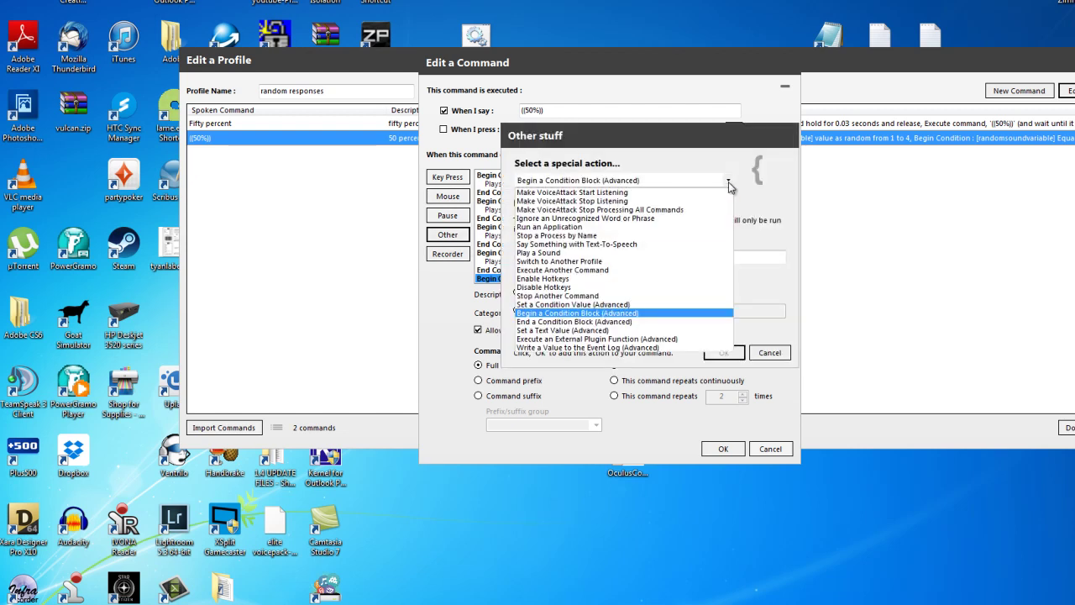
left_click(604, 253)
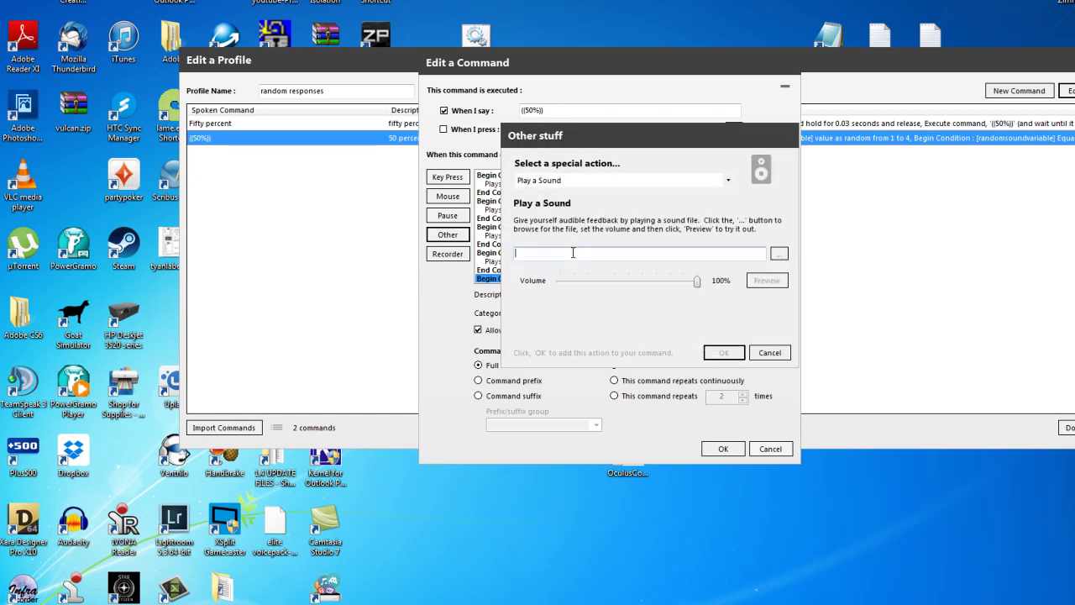
left_click(779, 253)
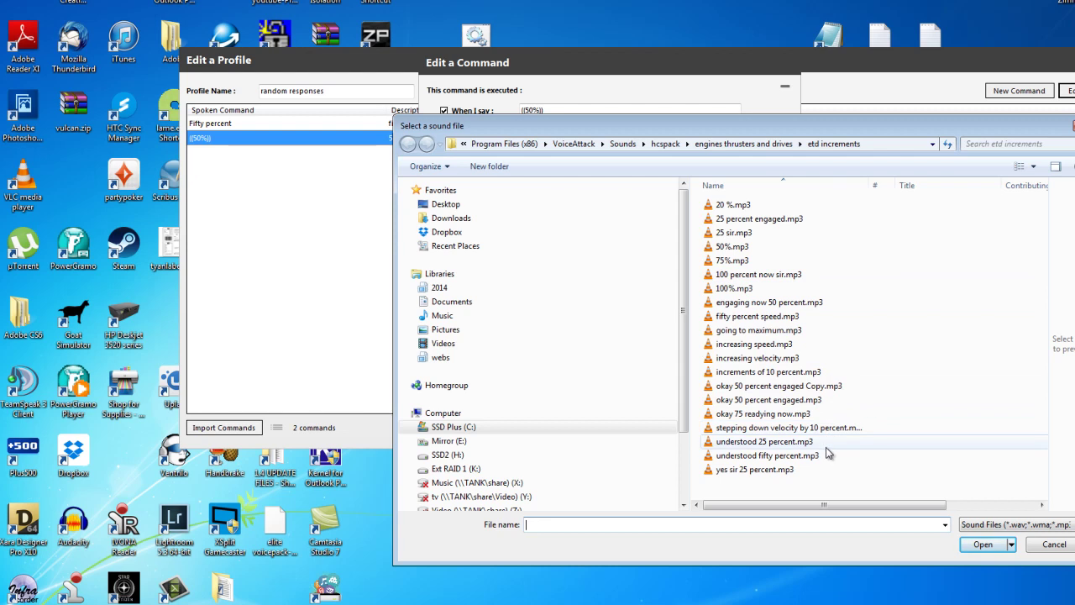
left_click(832, 456)
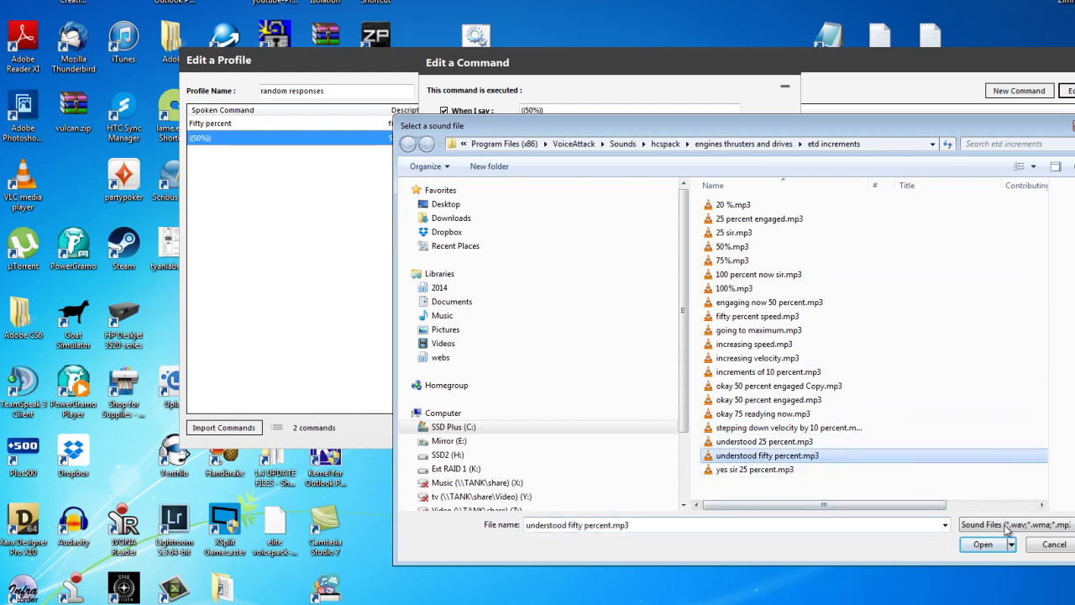
left_click(983, 544)
left_click(766, 285)
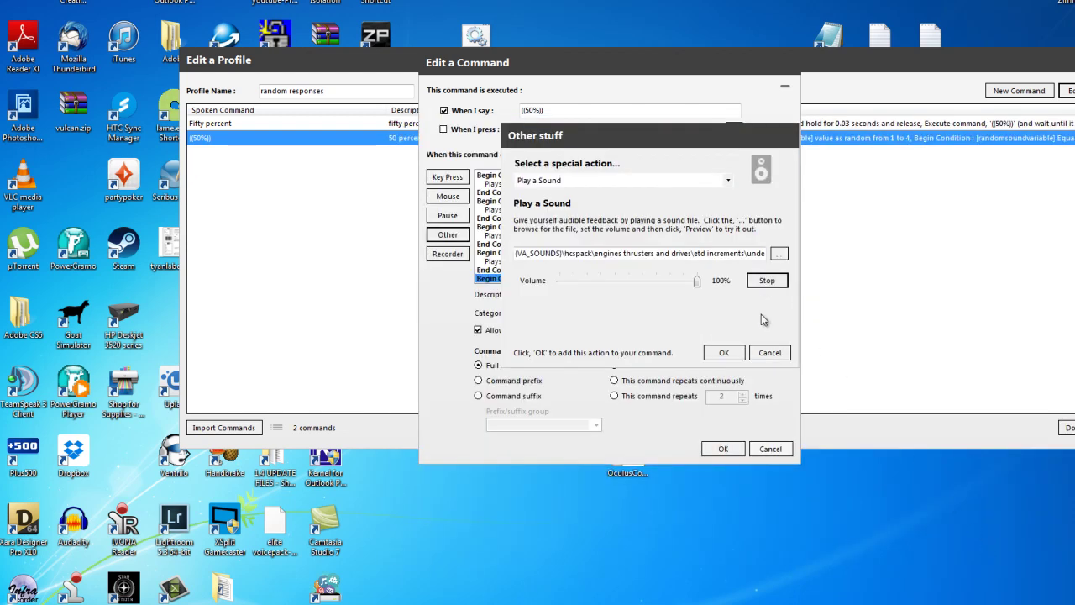
left_click(727, 353)
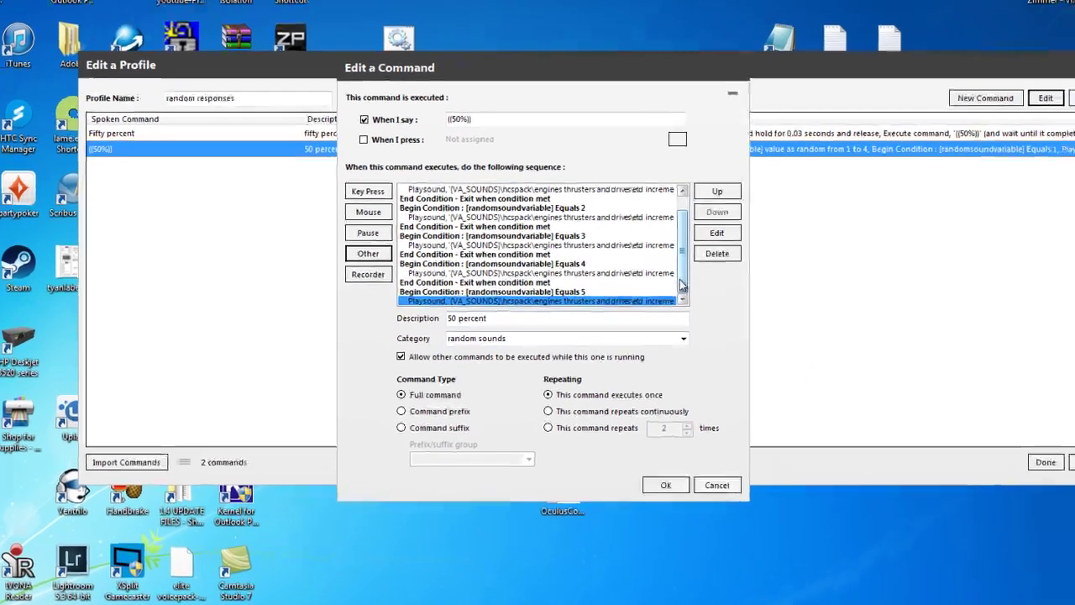
- Close the "equals 5" block with an End a Condition Block action without exit options, and save the command and the profile
left_click(368, 254)
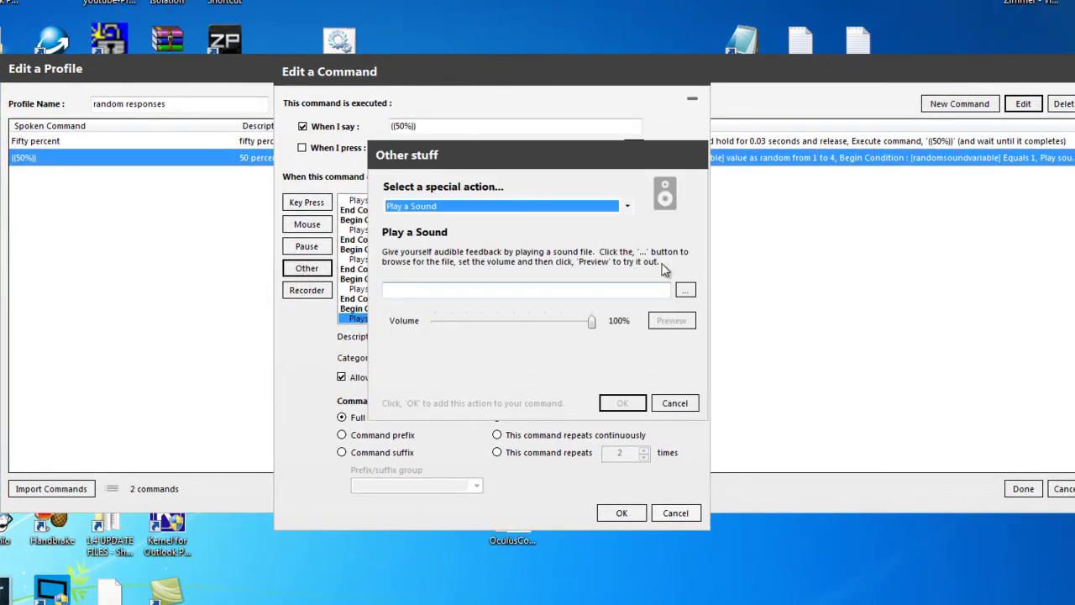
left_click(629, 208)
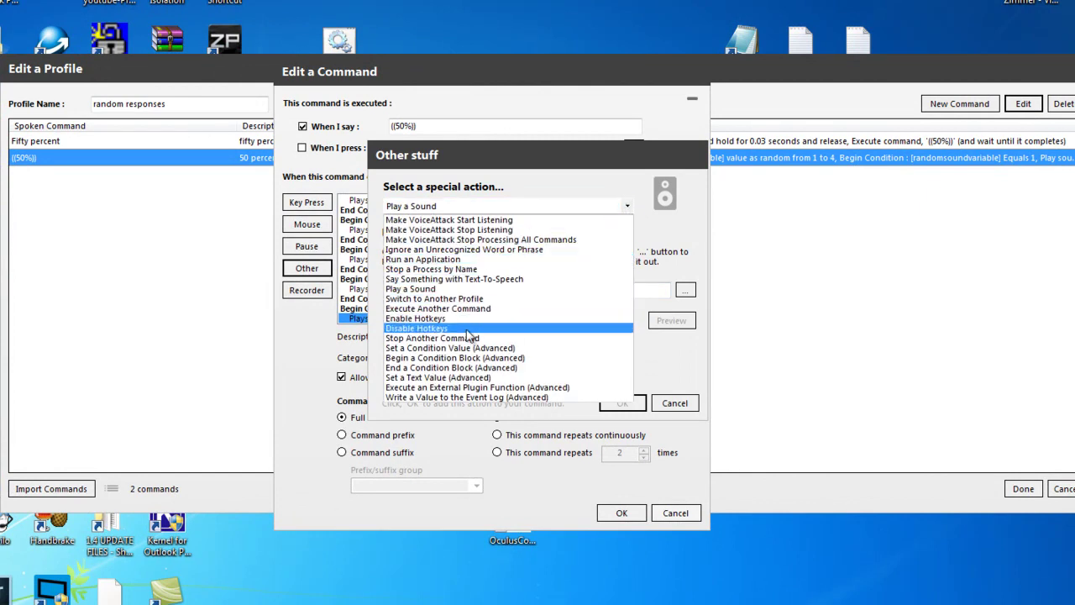
left_click(436, 368)
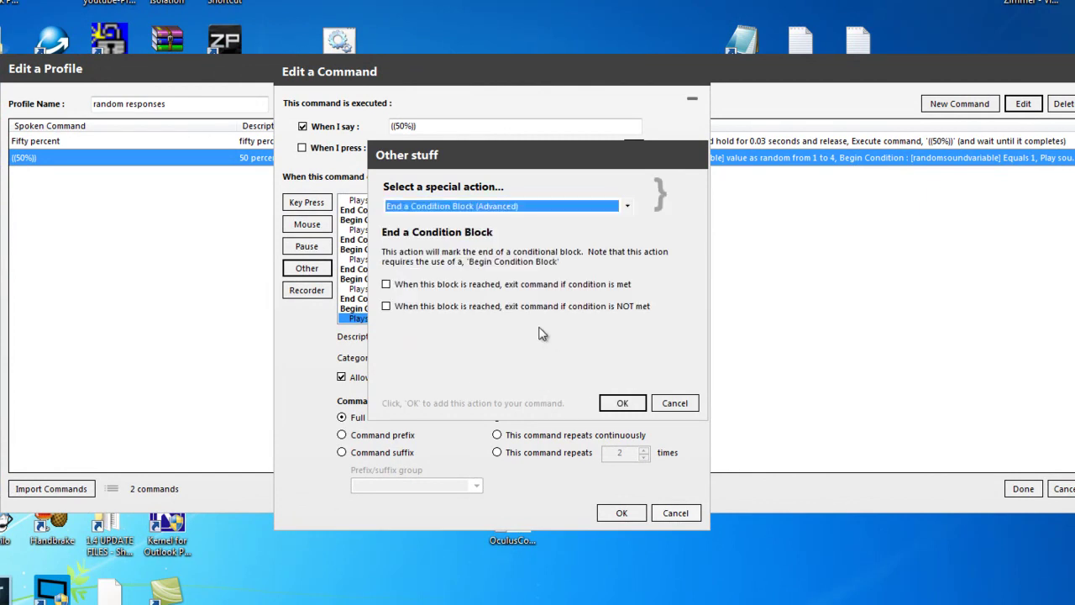
left_click(621, 403)
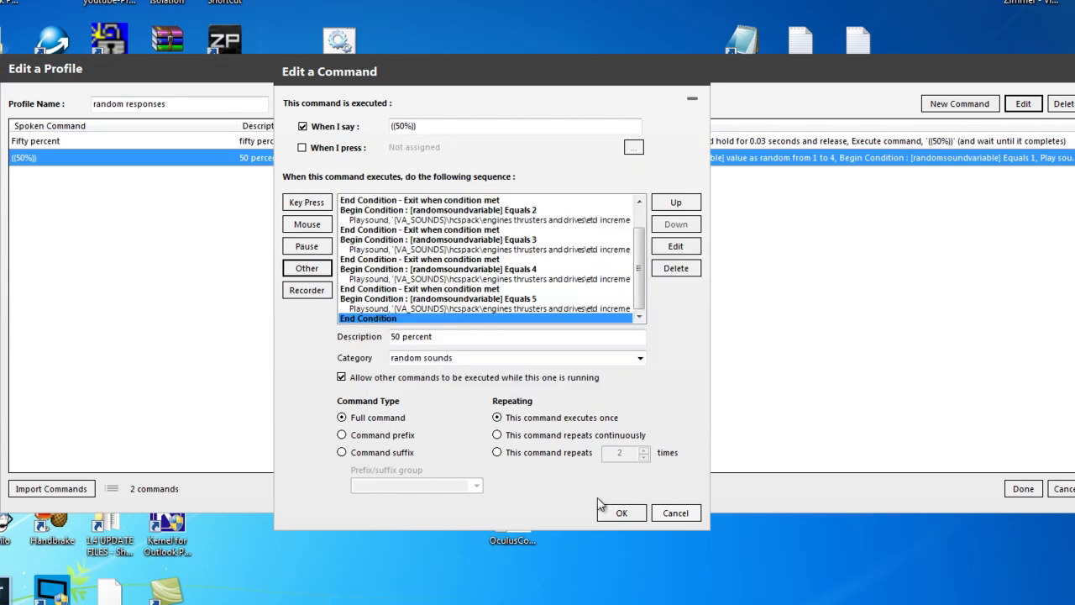
left_click(612, 509)
left_click(1023, 488)
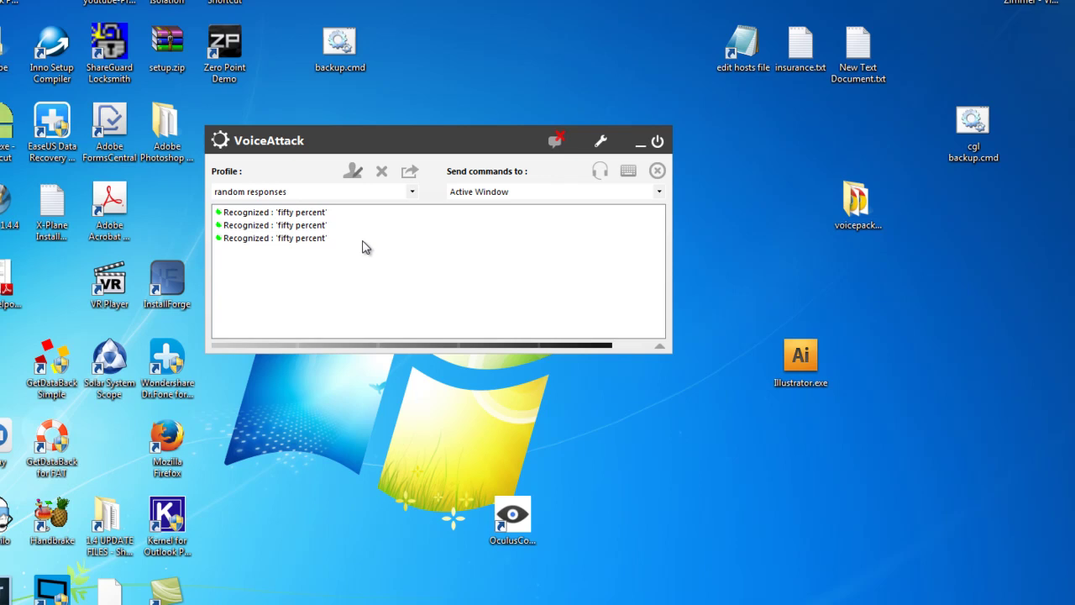
- Switch to the profile bearing a person's full name, listed directly after "new temp", and open it for editing
left_click(413, 200)
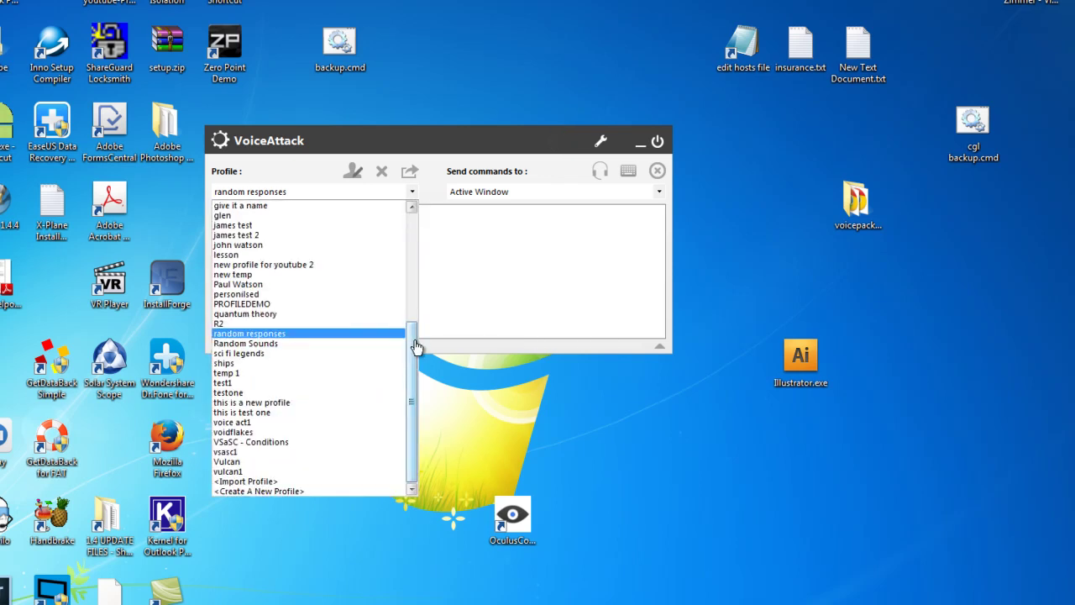
left_click_drag(417, 347, 418, 312)
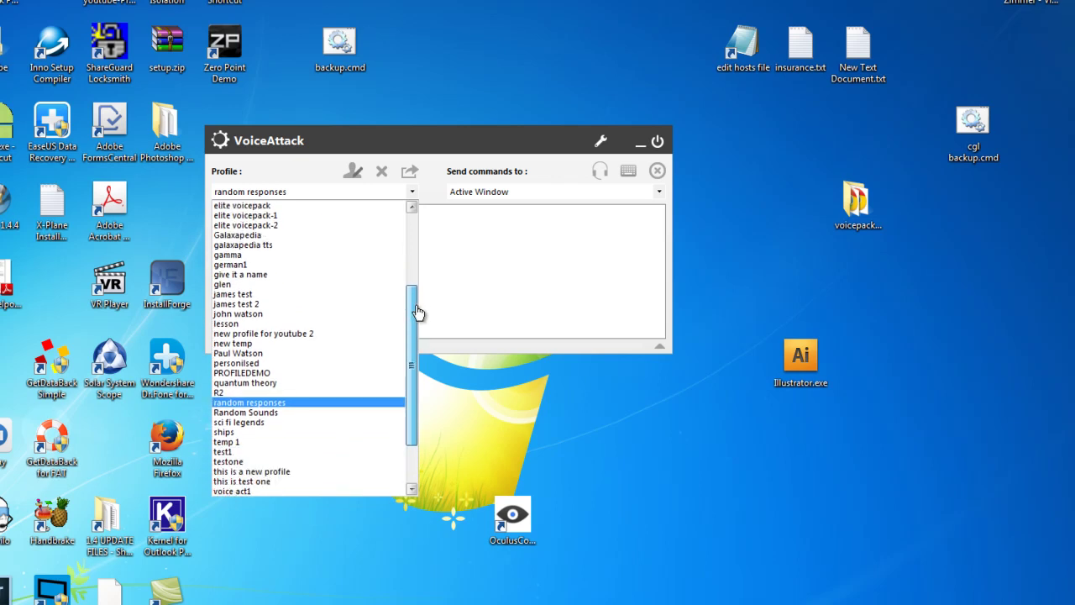
left_click(259, 343)
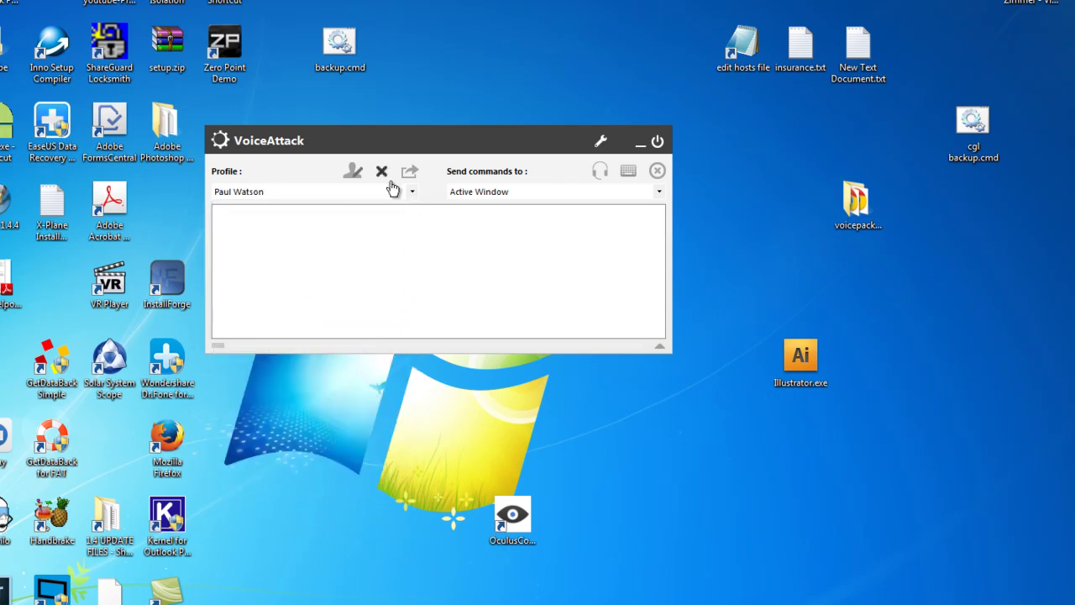
left_click(352, 172)
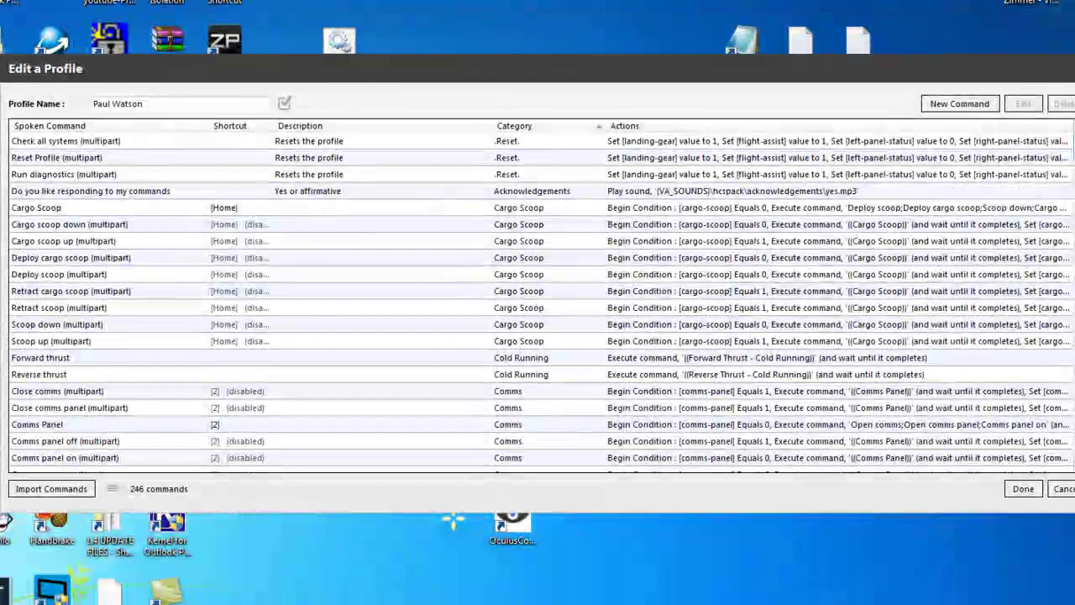
- Open the "((Main drives 100%))" command, examine its random sound condition blocks, and close it without changes
scroll(538, 299, "down", 20)
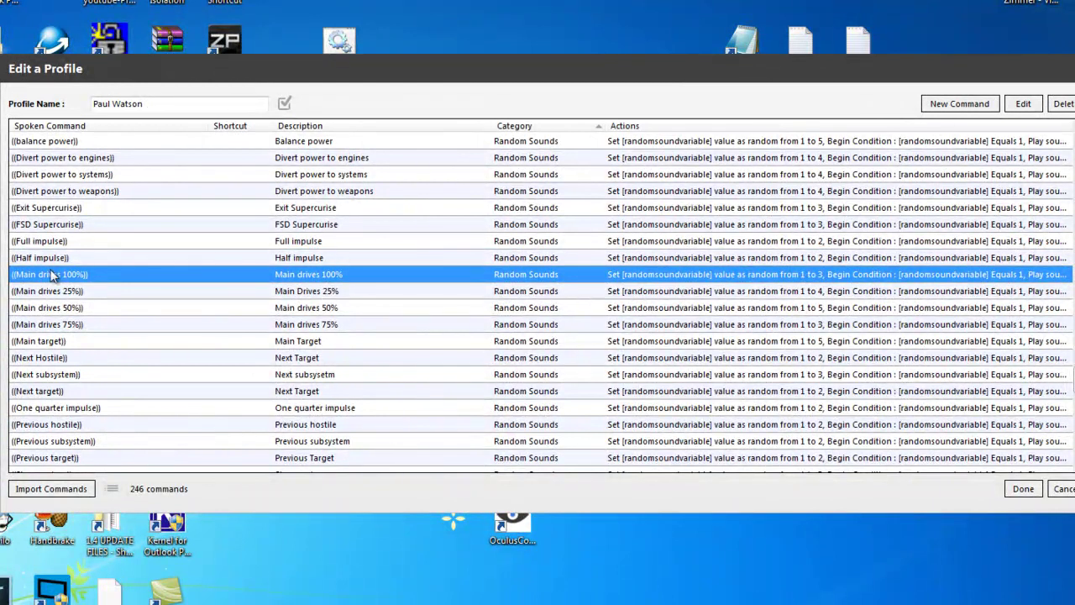
left_click(1023, 103)
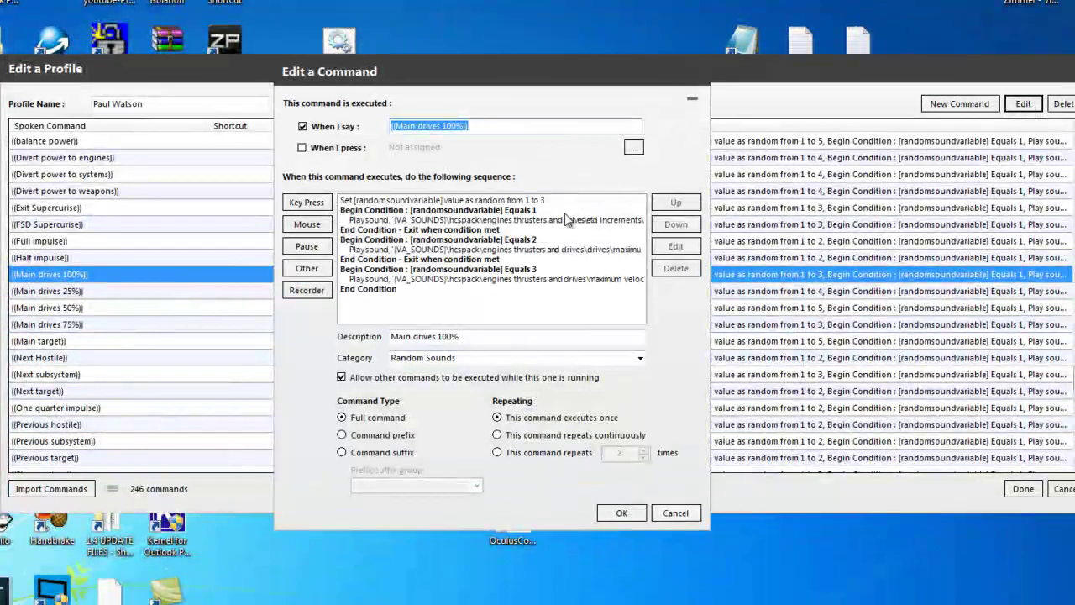
left_click(371, 290)
left_click(388, 272)
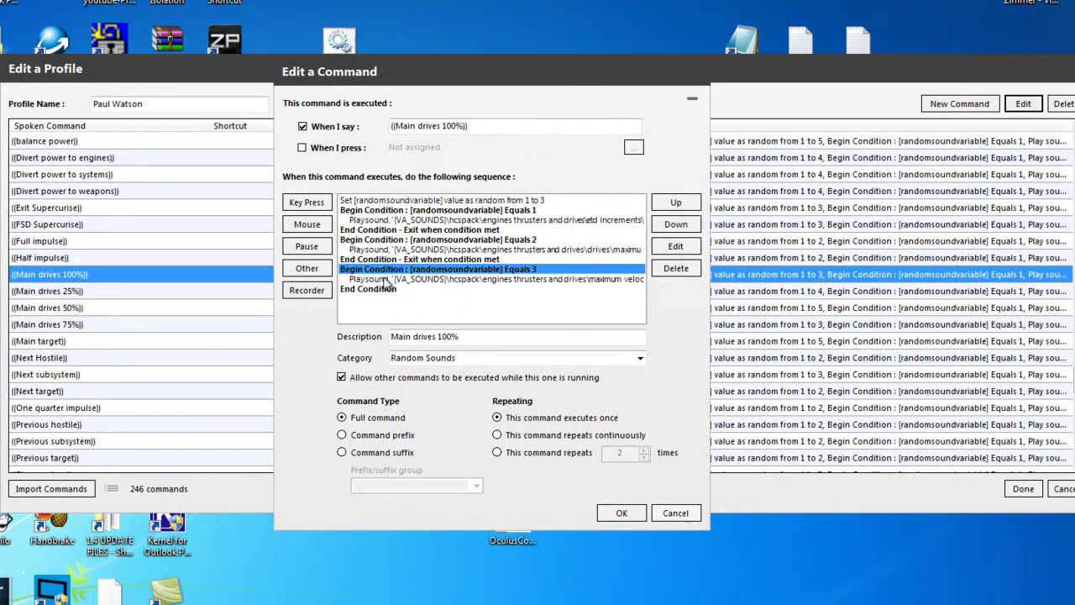
left_click(376, 292)
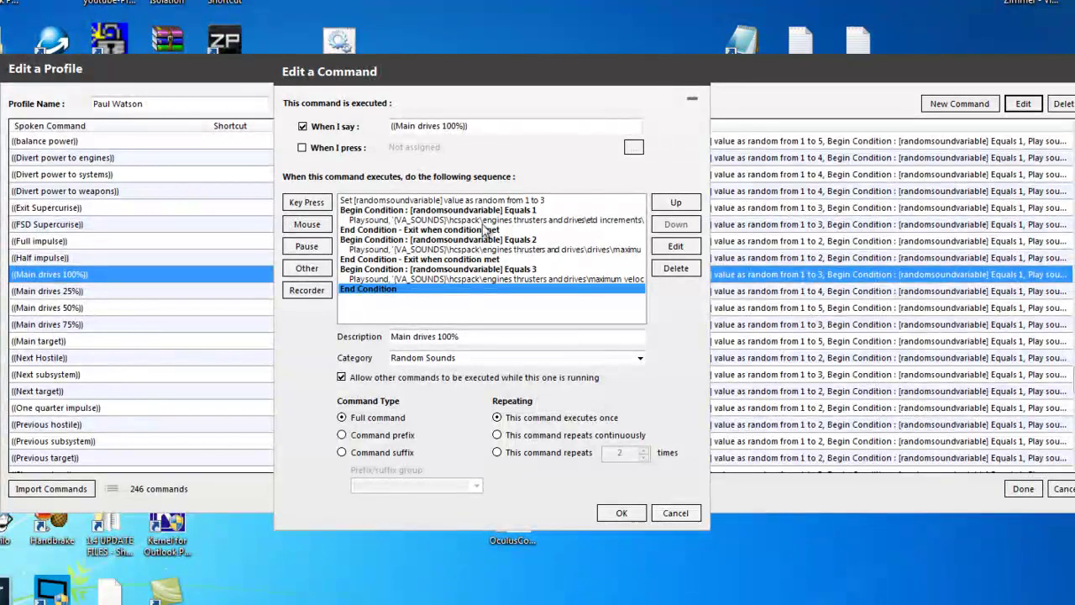
left_click(672, 513)
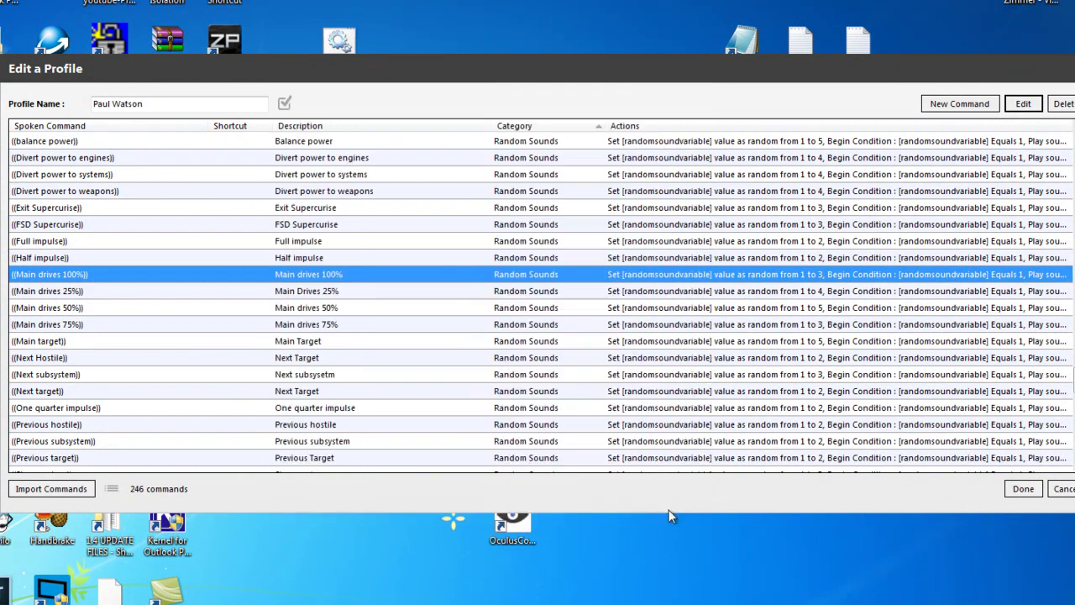